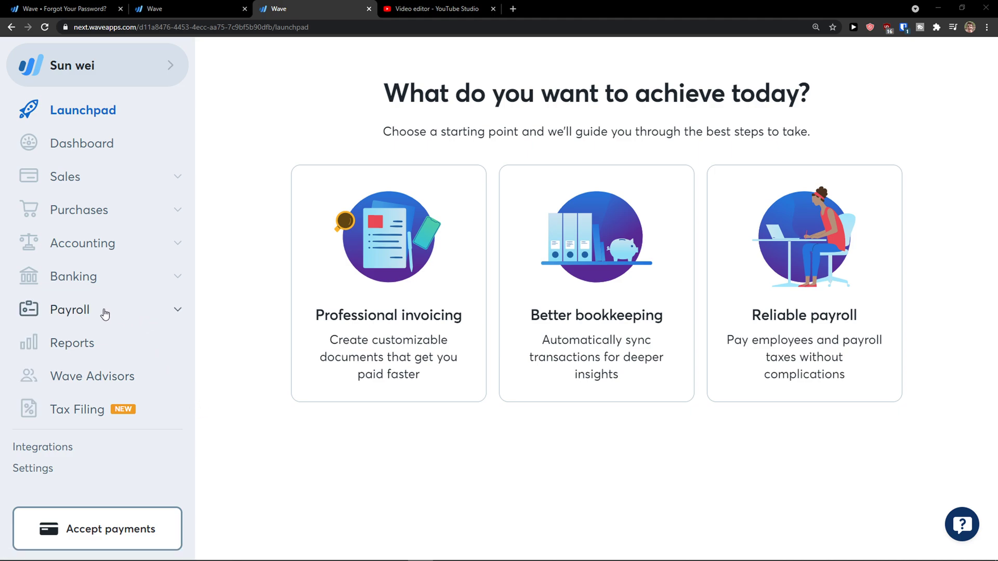
Expand Payroll in the Launchpad sidebar to list Run Payroll, Employees, Timesheets and Taxes.
{"action": "left_click", "coordinate": [125, 316]}
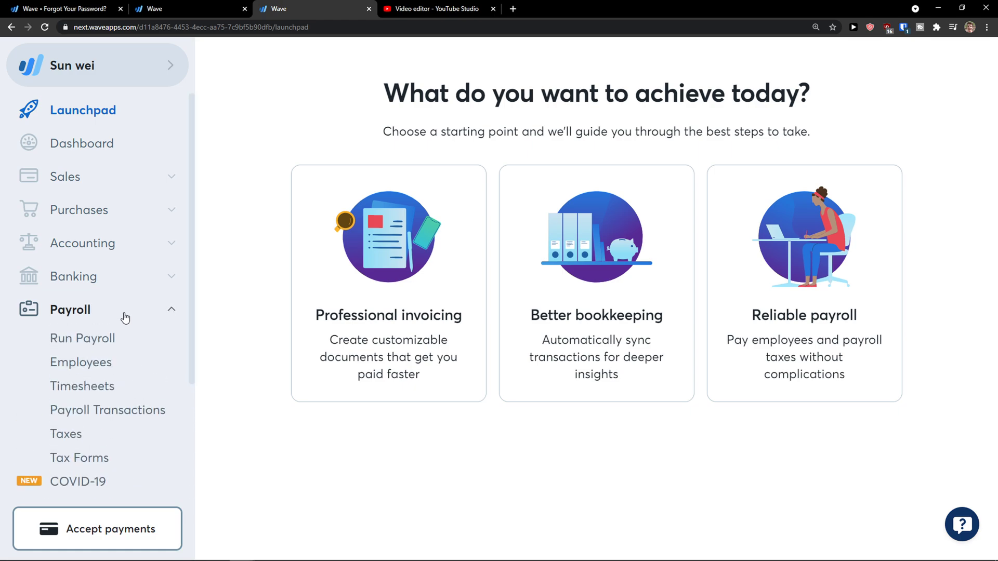
Start a new employee, autofilling name and address from a saved entry and entering the e-mail.
{"action": "left_click", "coordinate": [78, 369]}
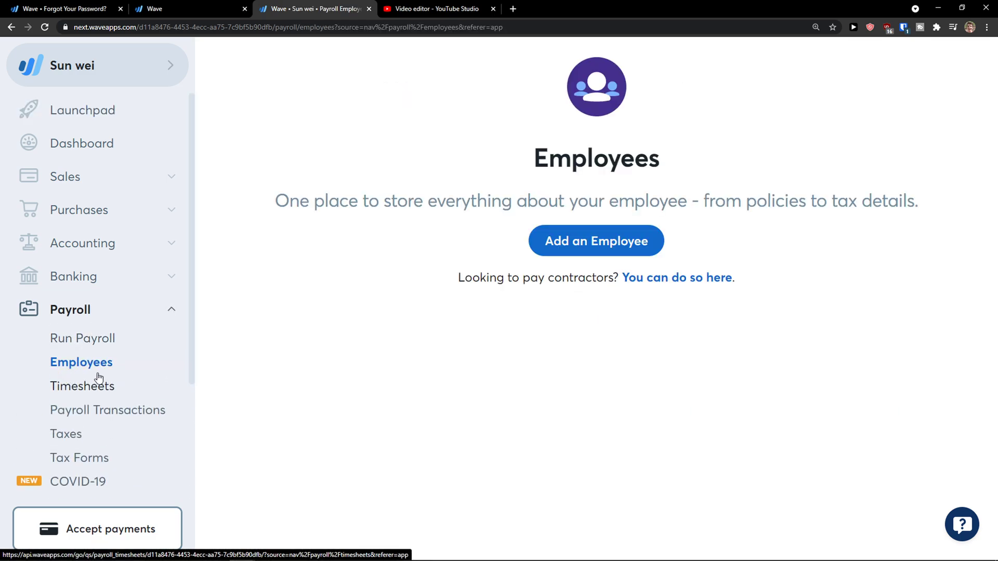
{"action": "left_click", "coordinate": [571, 235]}
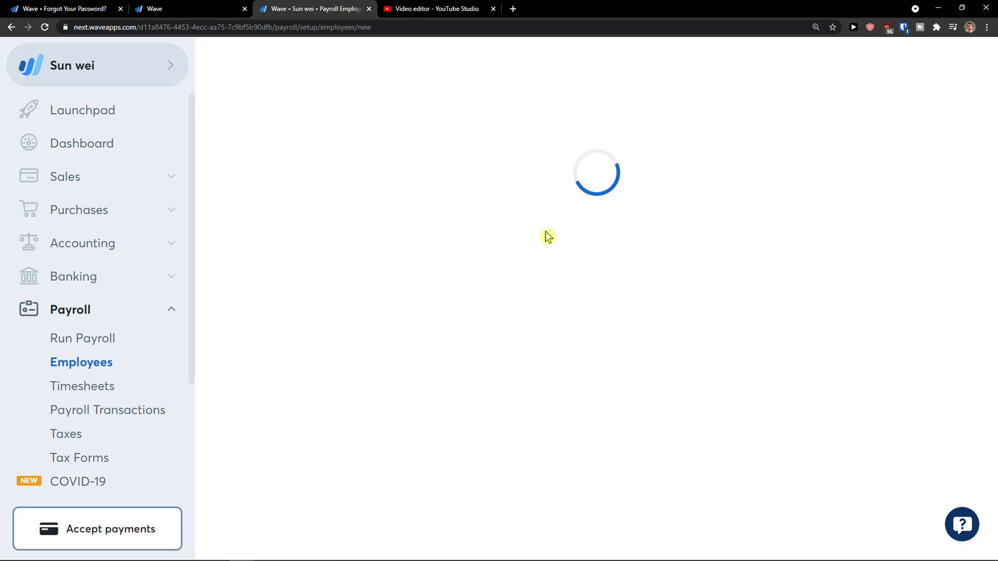
{"action": "scroll", "coordinate": [472, 213], "scroll_direction": "down", "scroll_amount": 2}
{"action": "scroll", "coordinate": [403, 303], "scroll_direction": "up", "scroll_amount": 1}
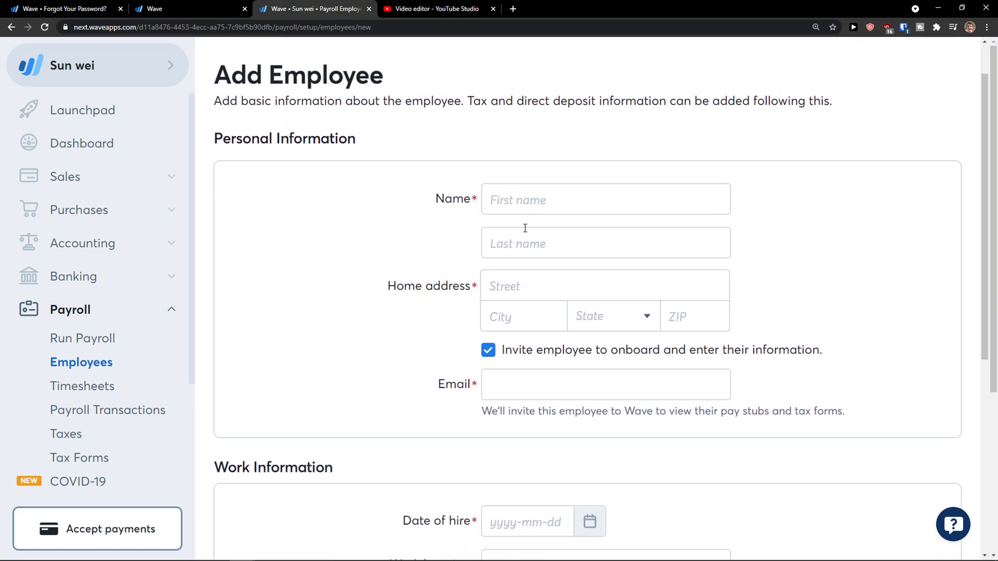
{"action": "left_click", "coordinate": [525, 208]}
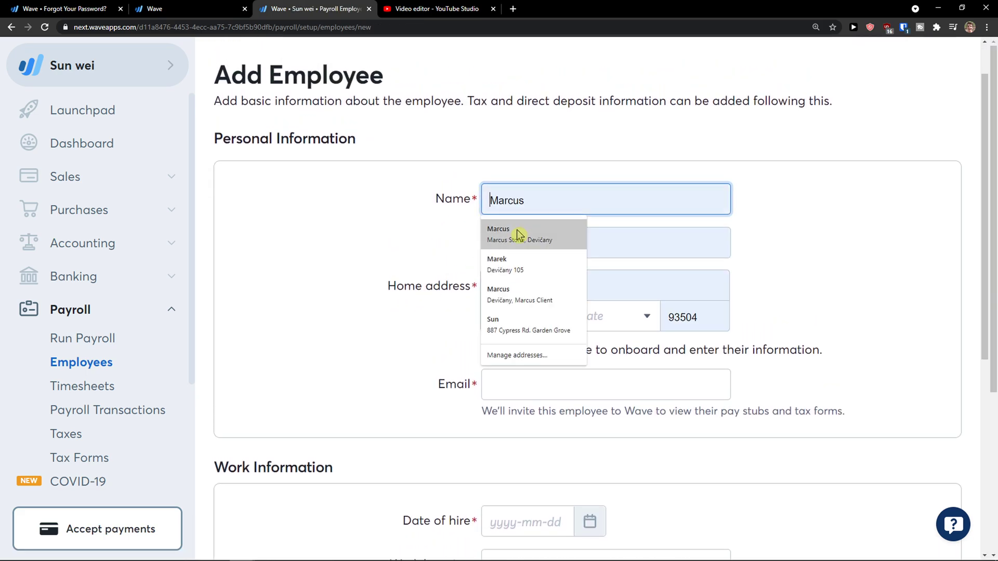
{"action": "left_click", "coordinate": [510, 229]}
{"action": "scroll", "coordinate": [448, 292], "scroll_direction": "down", "scroll_amount": 1}
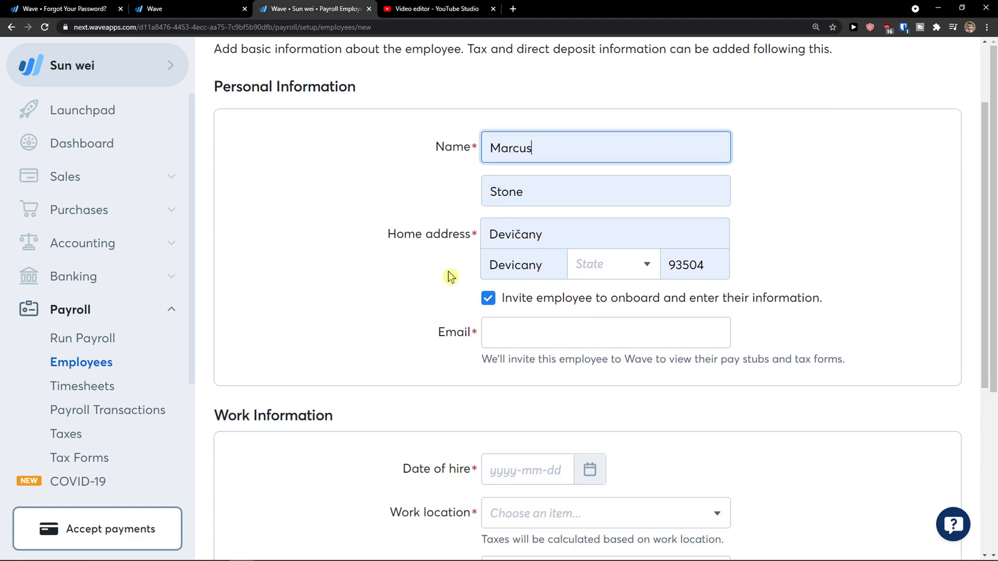
{"action": "scroll", "coordinate": [512, 274], "scroll_direction": "down", "scroll_amount": 1}
{"action": "left_click", "coordinate": [507, 284]}
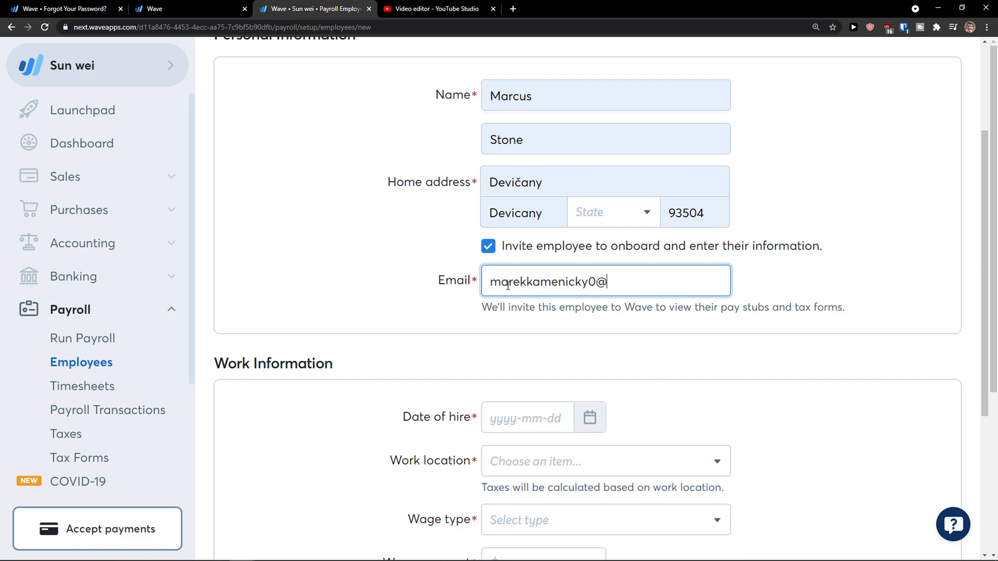
Set the hire date to March 1, 2021 and the work location to works from home.
{"action": "scroll", "coordinate": [499, 322], "scroll_direction": "down", "scroll_amount": 2}
{"action": "left_click", "coordinate": [488, 314]}
{"action": "left_click", "coordinate": [508, 362]}
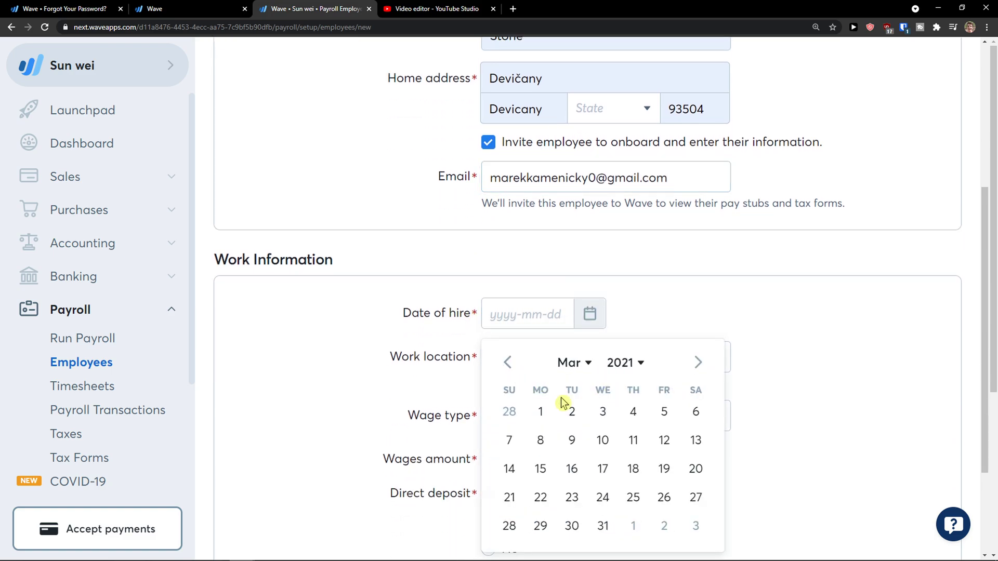
{"action": "left_click", "coordinate": [539, 411]}
{"action": "scroll", "coordinate": [425, 316], "scroll_direction": "down", "scroll_amount": 1}
{"action": "left_click", "coordinate": [519, 307]}
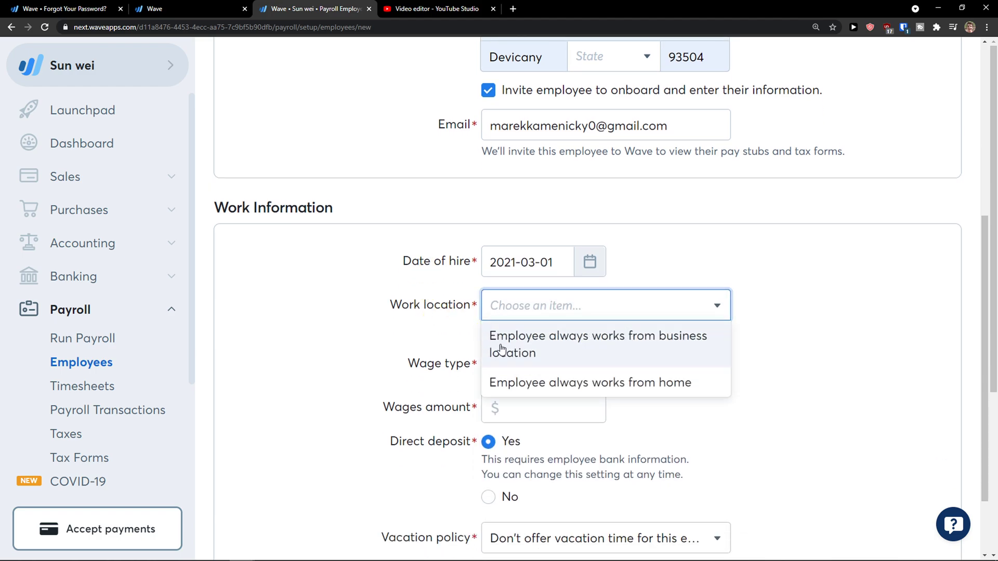
{"action": "left_click", "coordinate": [528, 385]}
Set the wage type to per hour at $15.
{"action": "scroll", "coordinate": [483, 333], "scroll_direction": "down", "scroll_amount": 1}
{"action": "left_click", "coordinate": [492, 322]}
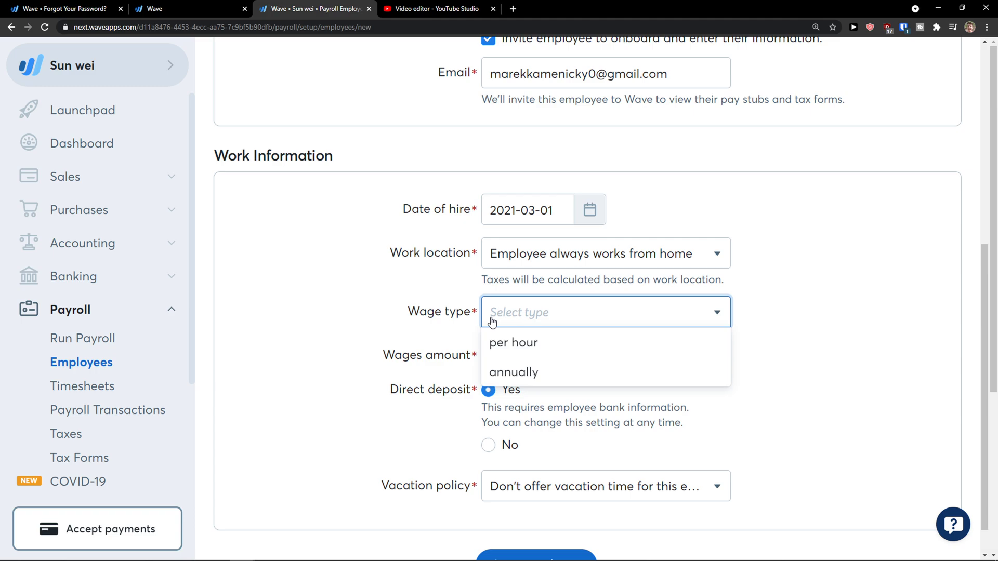
{"action": "left_click", "coordinate": [525, 373]}
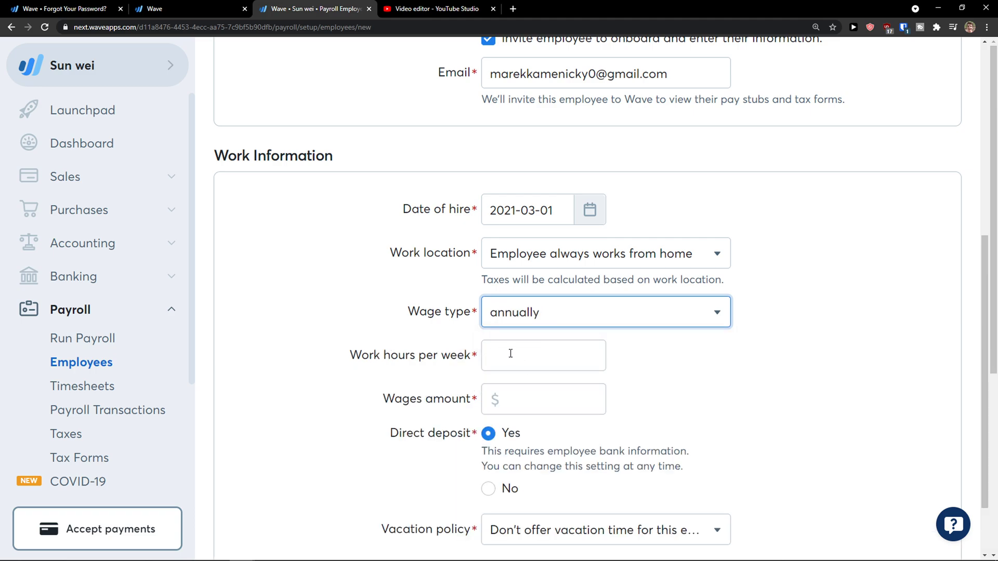
{"action": "left_click", "coordinate": [511, 309]}
{"action": "left_click", "coordinate": [520, 344]}
{"action": "left_click", "coordinate": [523, 350]}
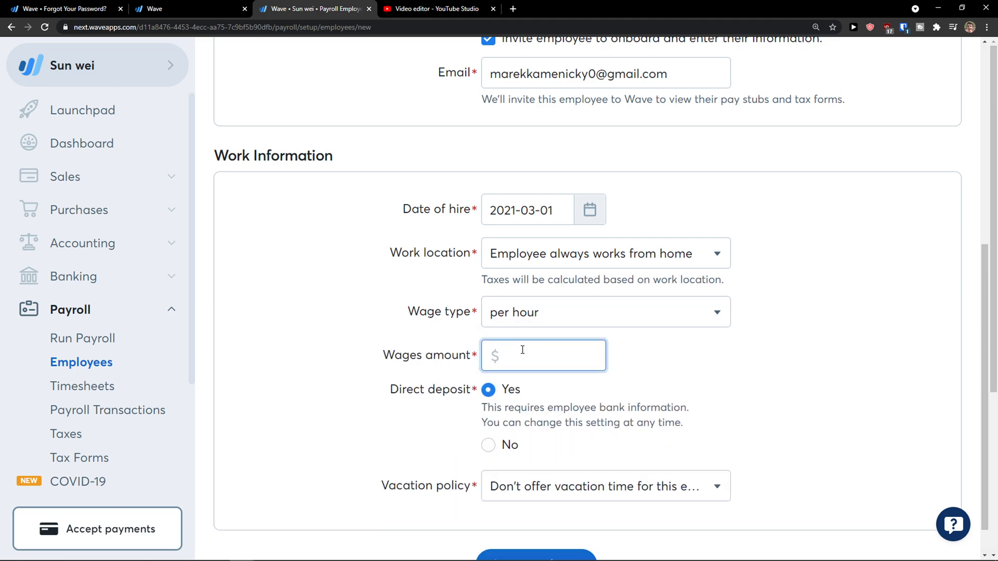
{"action": "left_click", "coordinate": [391, 339]}
Set direct deposit to No, leave the vacation policy unchanged, and save the employee.
{"action": "scroll", "coordinate": [389, 347], "scroll_direction": "down", "scroll_amount": 2}
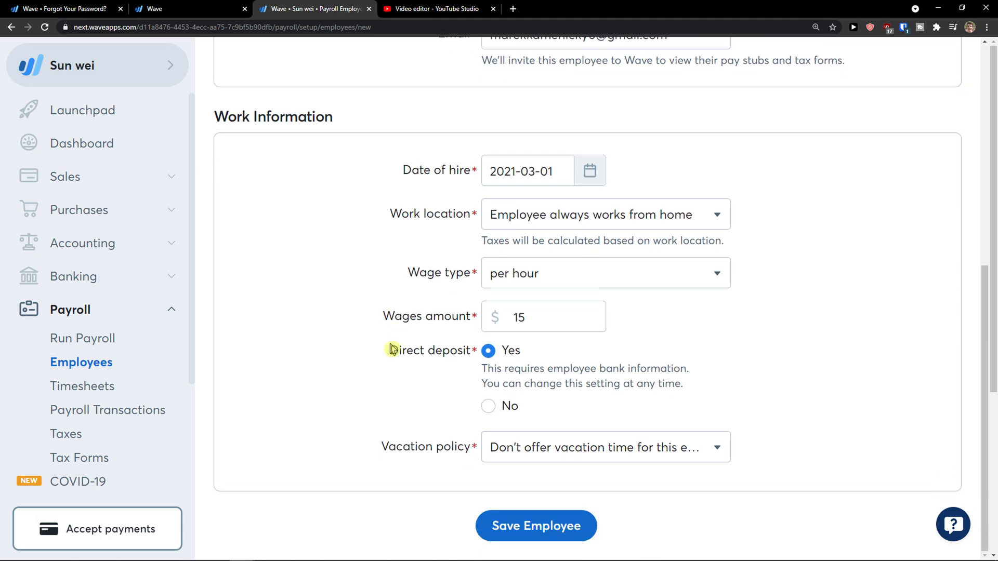
{"action": "left_click_drag", "start_coordinate": [485, 319], "coordinate": [632, 333]}
{"action": "left_click", "coordinate": [488, 354]}
{"action": "left_click_drag", "start_coordinate": [482, 287], "coordinate": [713, 298]}
{"action": "left_click", "coordinate": [713, 298]}
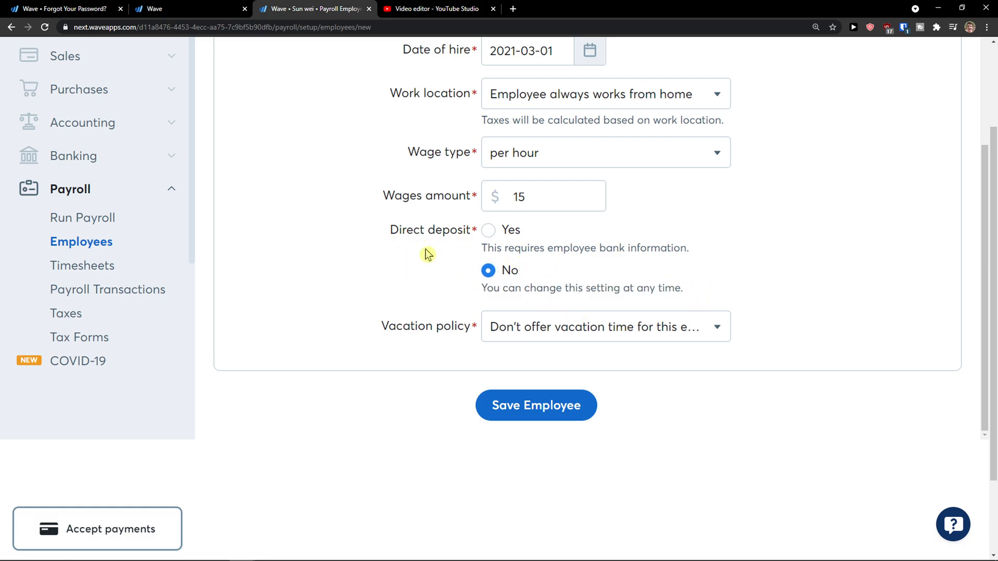
{"action": "left_click", "coordinate": [575, 339]}
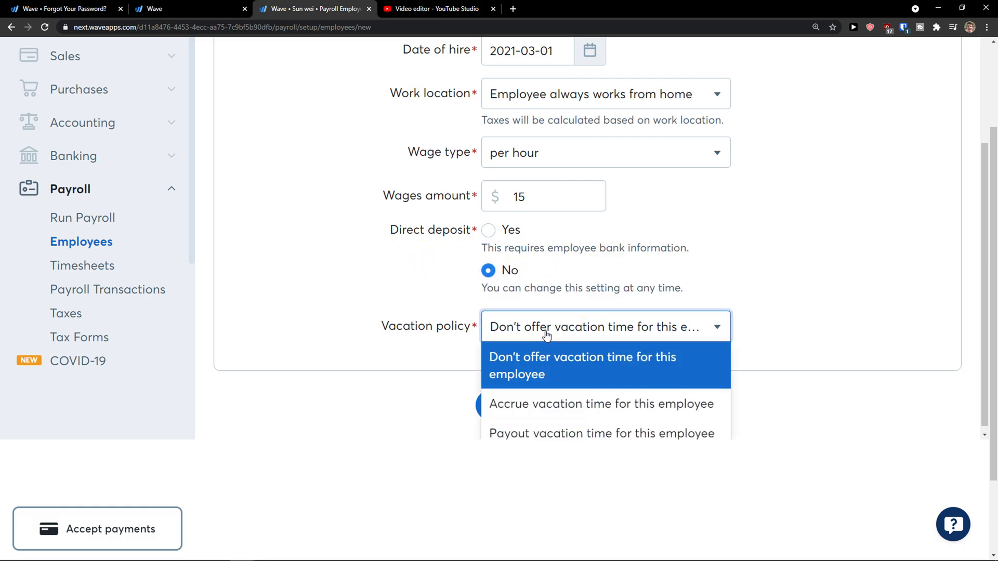
{"action": "scroll", "coordinate": [555, 408], "scroll_direction": "down", "scroll_amount": 1}
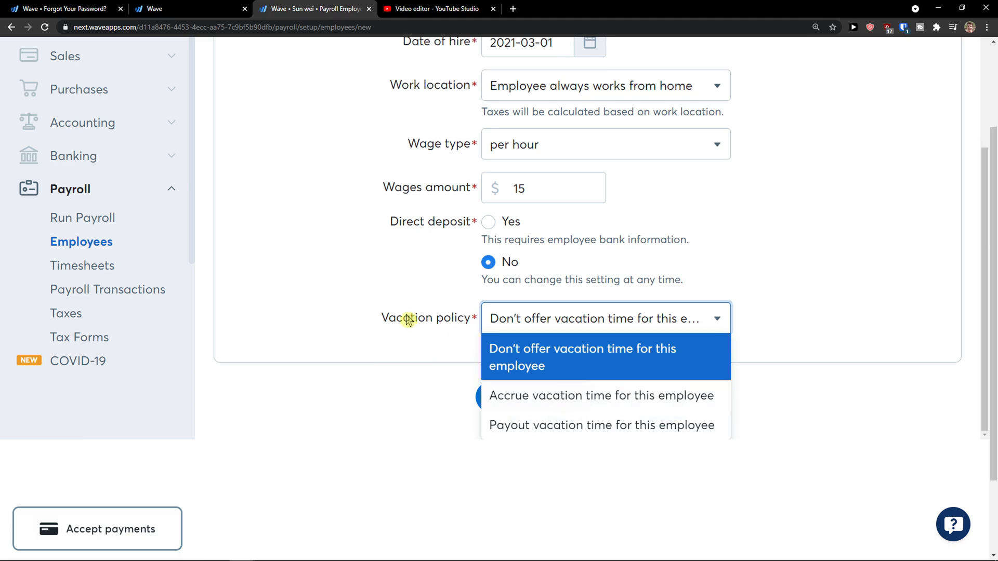
{"action": "left_click", "coordinate": [407, 318]}
{"action": "left_click", "coordinate": [527, 415]}
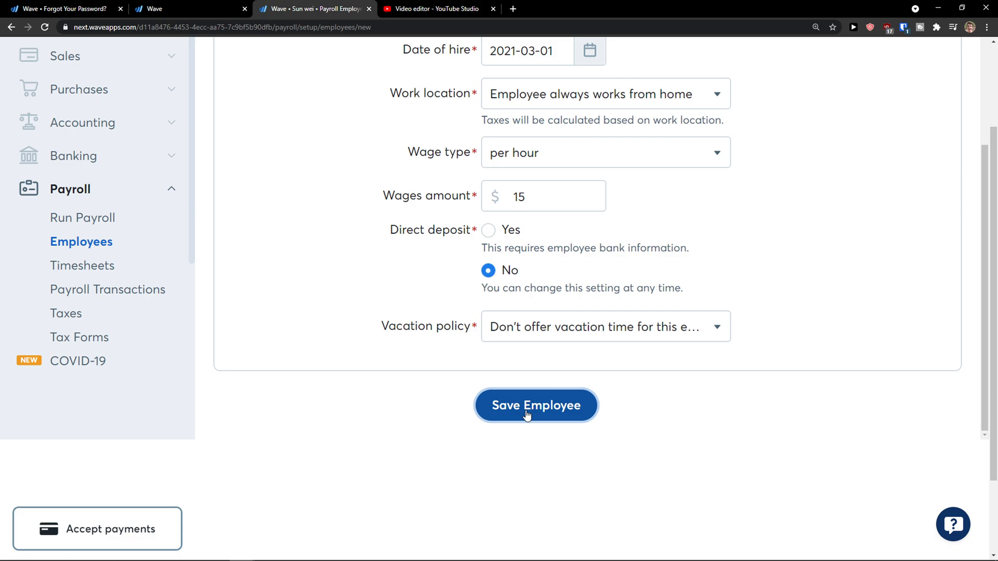
Choose AZ as the home address state and save the employee.
{"action": "left_click", "coordinate": [596, 427]}
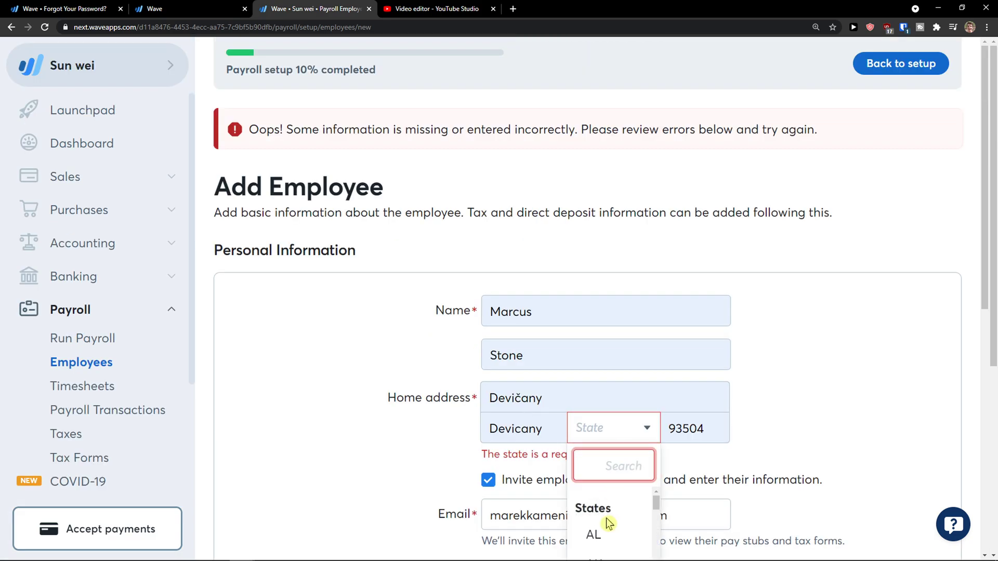
{"action": "scroll", "coordinate": [603, 504], "scroll_direction": "down", "scroll_amount": 1}
{"action": "left_click", "coordinate": [595, 494]}
{"action": "scroll", "coordinate": [540, 468], "scroll_direction": "down", "scroll_amount": 9}
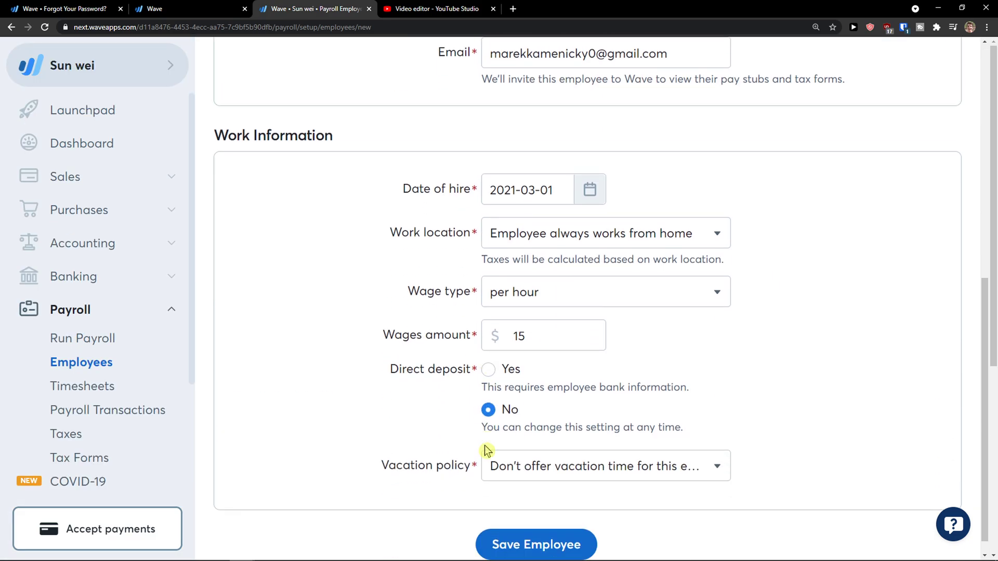
{"action": "left_click", "coordinate": [511, 516]}
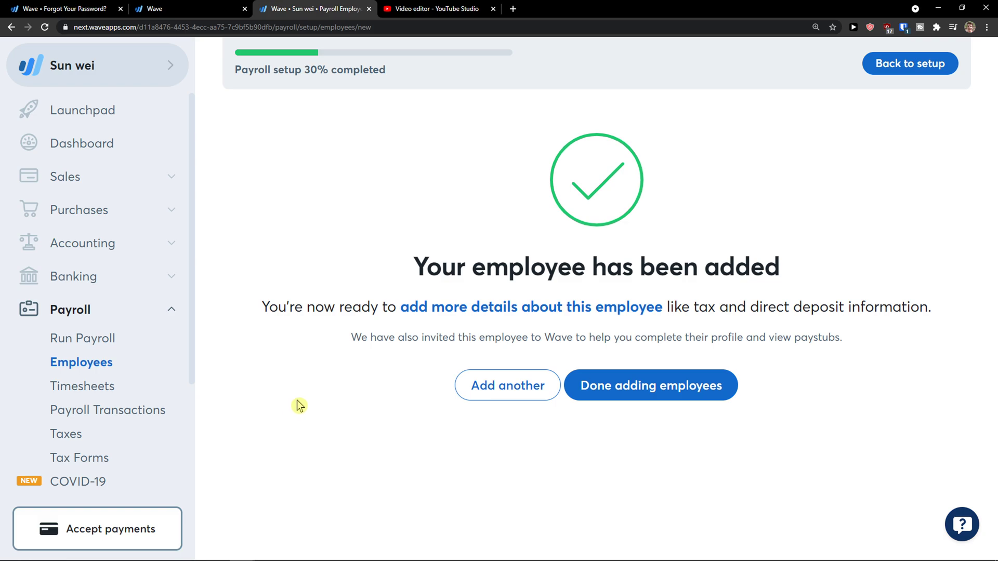
Finish adding employees and return to the payroll setup page.
{"action": "left_click", "coordinate": [652, 387]}
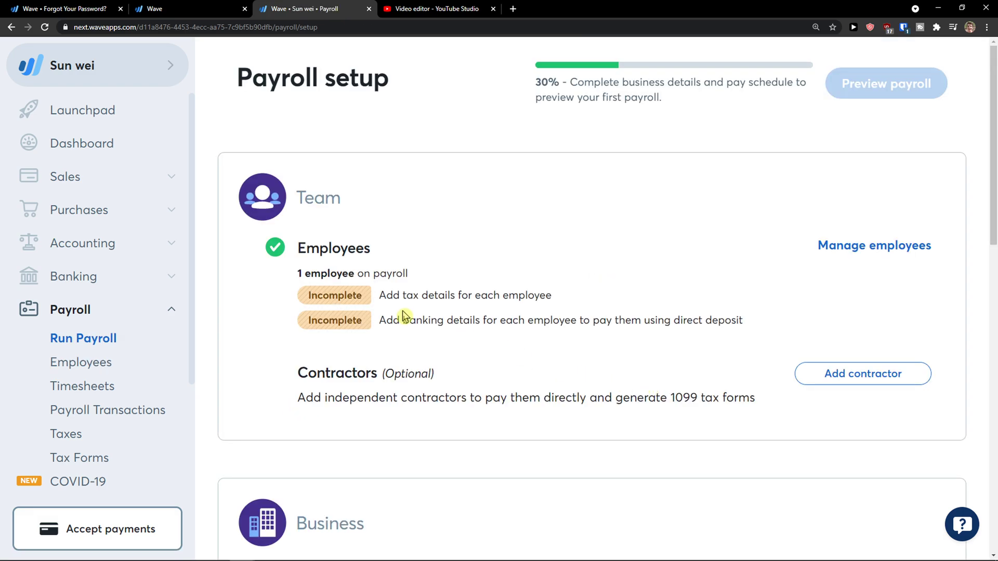
{"action": "scroll", "coordinate": [404, 316], "scroll_direction": "down", "scroll_amount": 1}
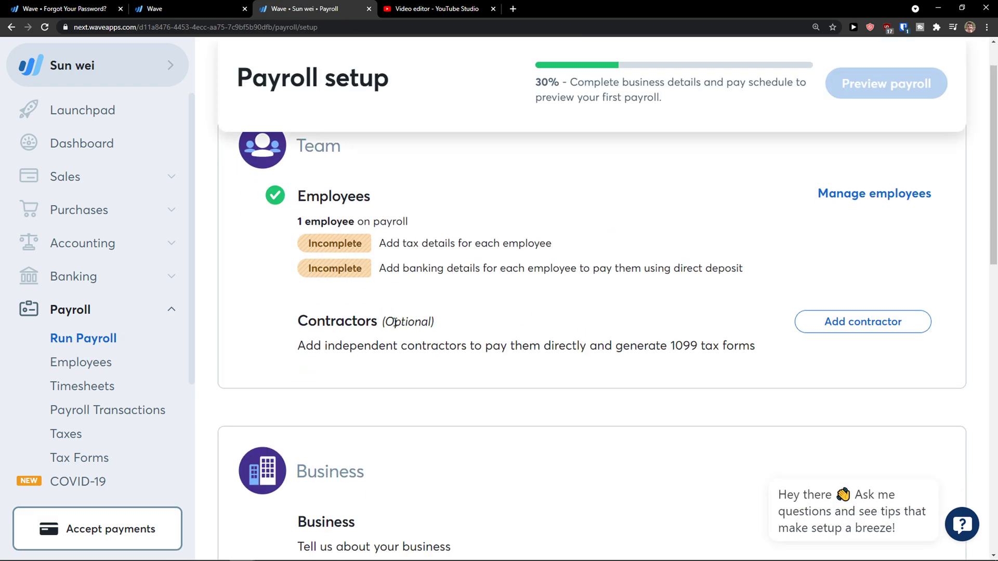
{"action": "scroll", "coordinate": [384, 325], "scroll_direction": "down", "scroll_amount": 5}
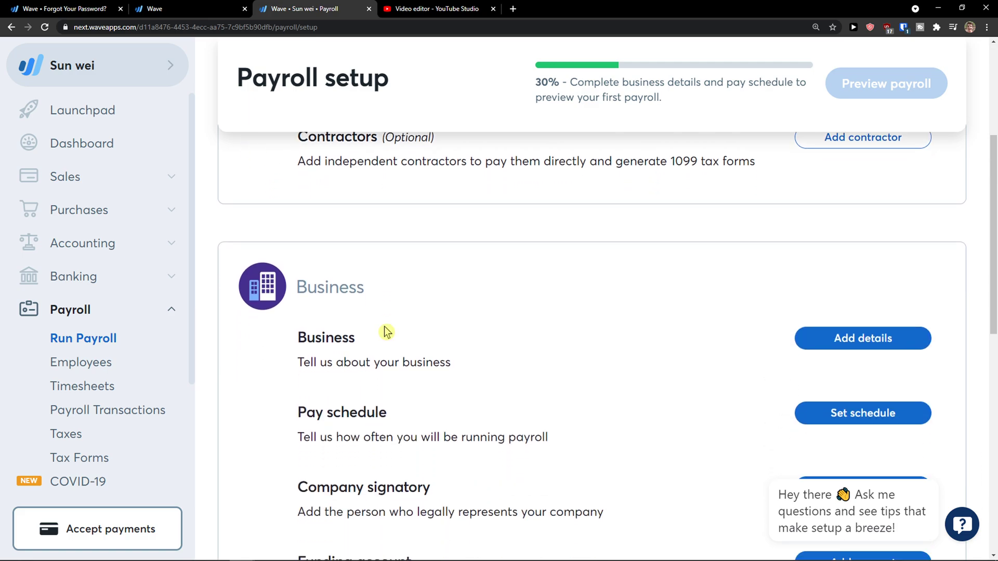
{"action": "scroll", "coordinate": [385, 330], "scroll_direction": "up", "scroll_amount": 1}
{"action": "scroll", "coordinate": [383, 330], "scroll_direction": "down", "scroll_amount": 1}
{"action": "scroll", "coordinate": [463, 281], "scroll_direction": "up", "scroll_amount": 1}
Start adding business details and proceed through the introductory dialog.
{"action": "left_click", "coordinate": [841, 315]}
{"action": "left_click", "coordinate": [706, 347]}
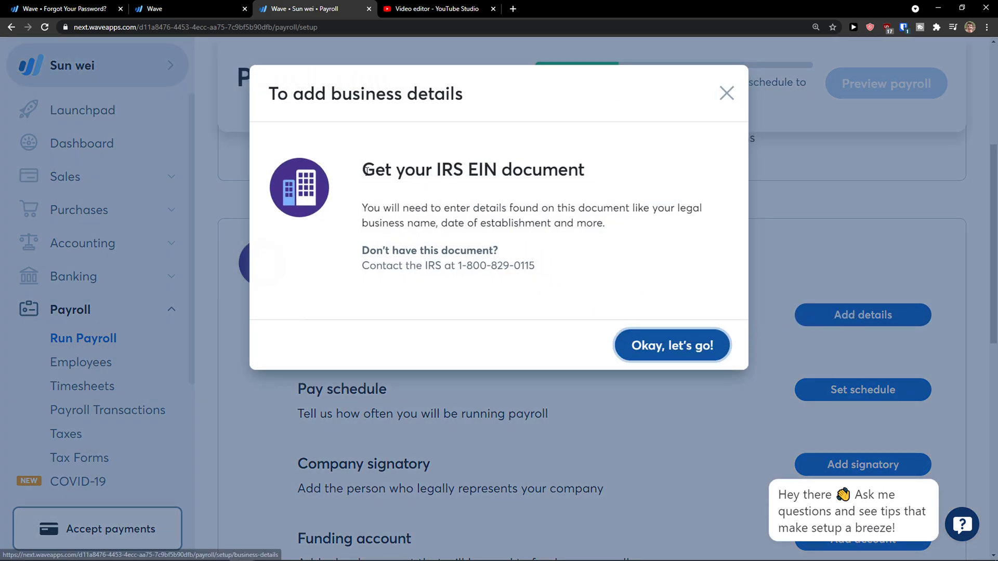
{"action": "left_click_drag", "start_coordinate": [360, 171], "coordinate": [607, 181]}
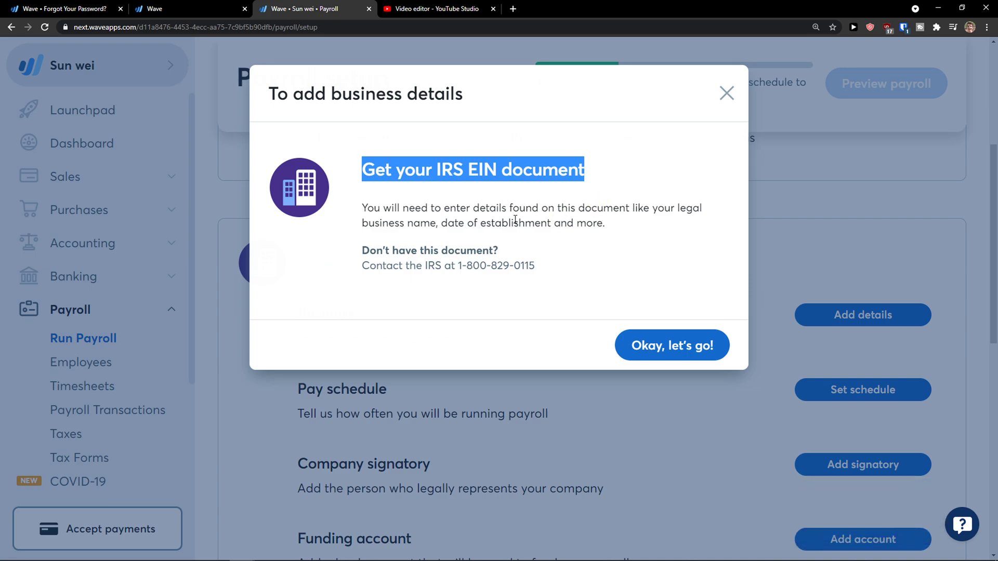
{"action": "left_click", "coordinate": [598, 203]}
{"action": "left_click_drag", "start_coordinate": [409, 208], "coordinate": [680, 345]}
Enter the employer ID number, autofill the work address with state AL, and match the mailing address to it.
{"action": "left_click", "coordinate": [679, 345]}
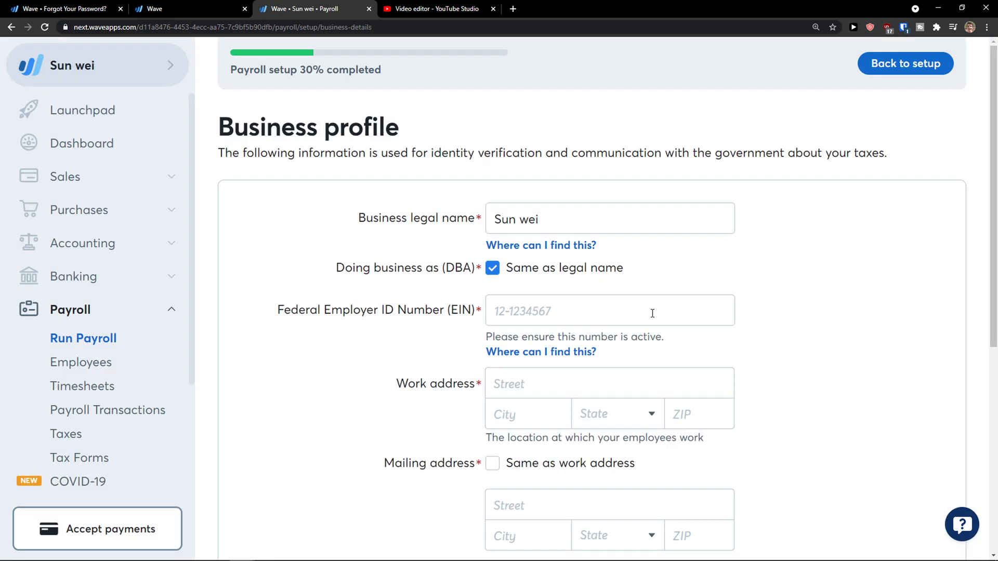
{"action": "scroll", "coordinate": [608, 290], "scroll_direction": "down", "scroll_amount": 1}
{"action": "left_click", "coordinate": [591, 266]}
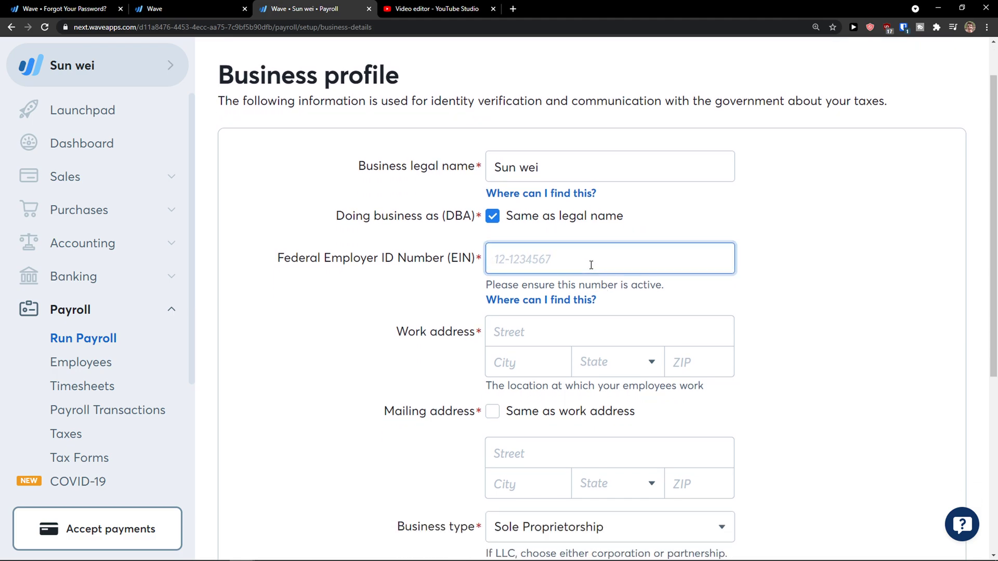
{"action": "type", "text": "121"}
{"action": "left_click", "coordinate": [559, 328]}
{"action": "left_click", "coordinate": [525, 358]}
{"action": "scroll", "coordinate": [522, 314], "scroll_direction": "down", "scroll_amount": 2}
{"action": "left_click", "coordinate": [638, 271]}
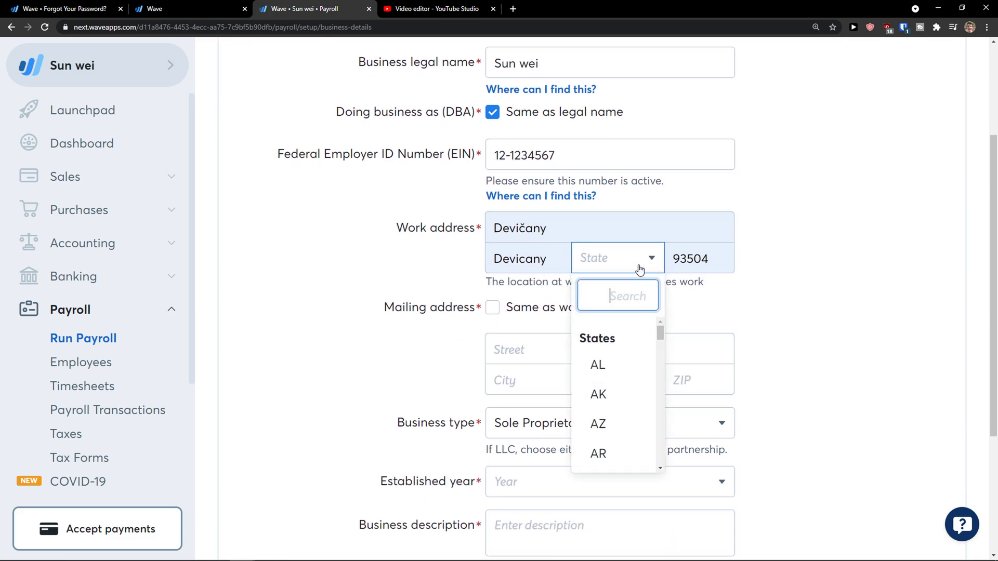
{"action": "left_click", "coordinate": [597, 364]}
{"action": "left_click", "coordinate": [575, 356]}
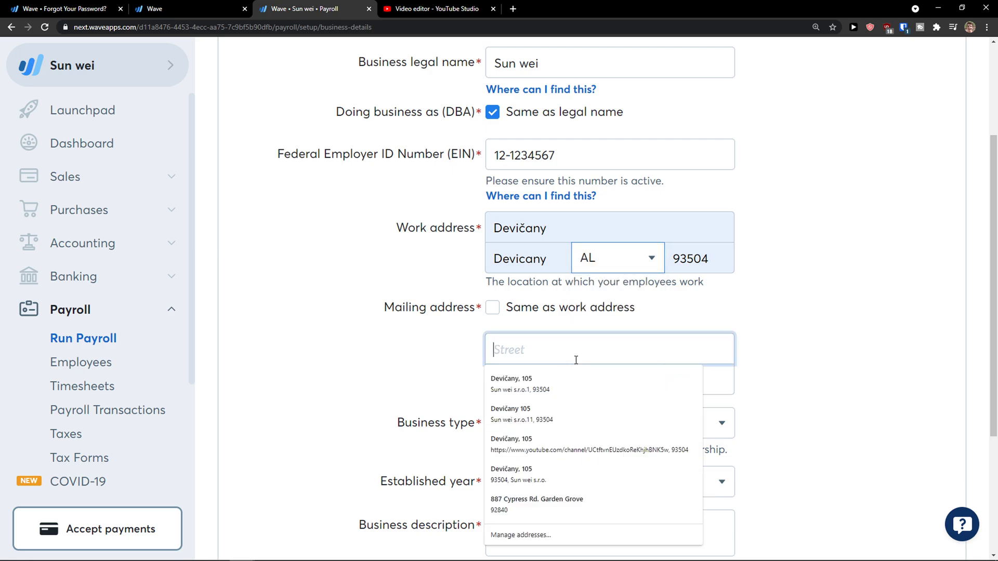
{"action": "left_click", "coordinate": [493, 307]}
Set Sole Proprietorship established 2021, add a description, answer No to paid employees, and save.
{"action": "scroll", "coordinate": [431, 317], "scroll_direction": "down", "scroll_amount": 3}
{"action": "double_click", "coordinate": [555, 228]}
{"action": "left_click", "coordinate": [537, 280]}
{"action": "left_click", "coordinate": [519, 314]}
{"action": "left_click", "coordinate": [541, 352]}
{"action": "type", "text": "Slo"}
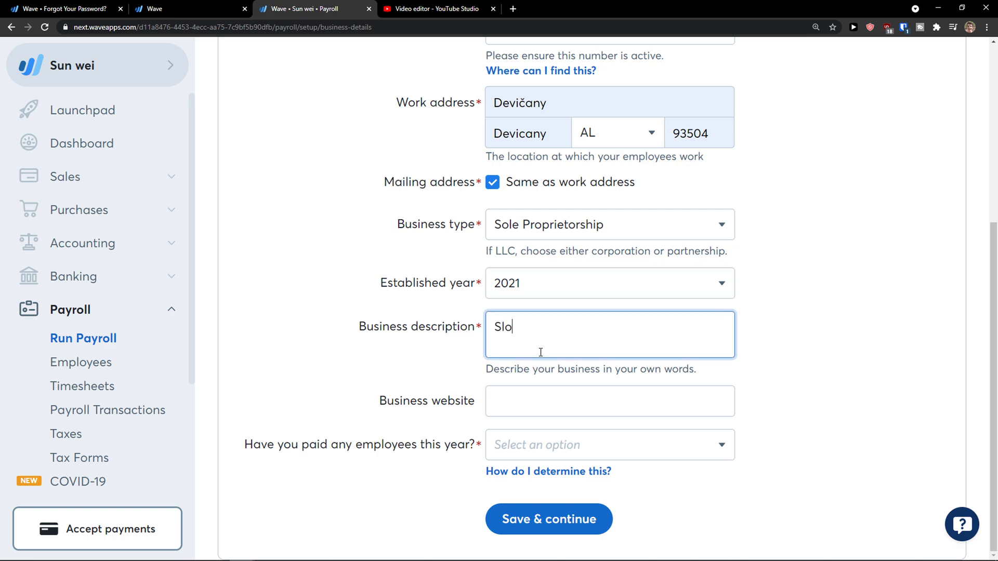
{"action": "key", "text": "BackSpace"}
{"action": "key", "text": "BackSpace"}
{"action": "type", "text": "Just"}
{"action": "left_click", "coordinate": [508, 450]}
{"action": "left_click", "coordinate": [500, 504]}
{"action": "left_click", "coordinate": [494, 515]}
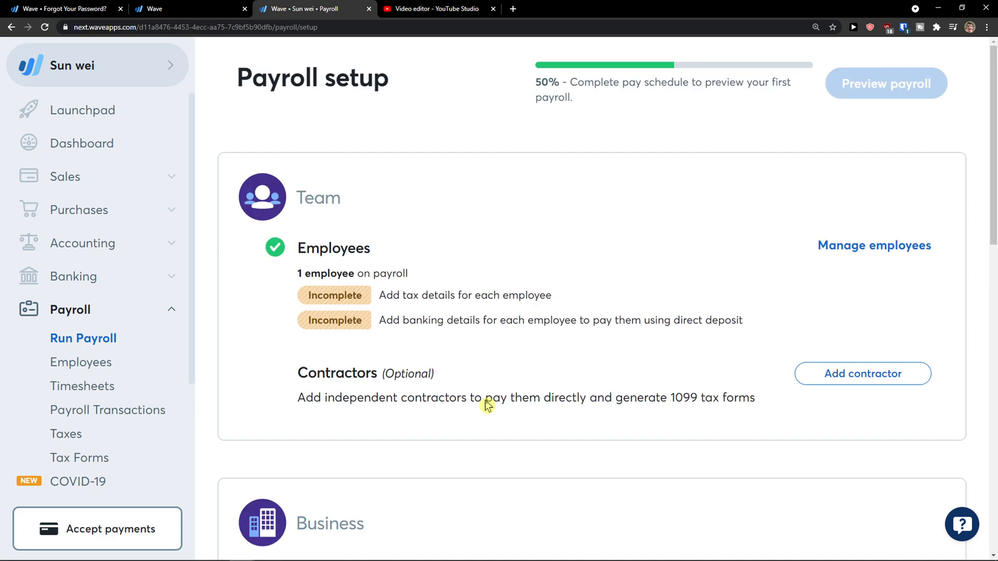
Start the pay schedule setup and choose to pay employees once a month.
{"action": "scroll", "coordinate": [483, 404], "scroll_direction": "down", "scroll_amount": 5}
{"action": "scroll", "coordinate": [487, 401], "scroll_direction": "up", "scroll_amount": 1}
{"action": "scroll", "coordinate": [486, 401], "scroll_direction": "down", "scroll_amount": 1}
{"action": "scroll", "coordinate": [486, 401], "scroll_direction": "up", "scroll_amount": 2}
{"action": "scroll", "coordinate": [486, 400], "scroll_direction": "up", "scroll_amount": 3}
{"action": "scroll", "coordinate": [486, 400], "scroll_direction": "down", "scroll_amount": 5}
{"action": "scroll", "coordinate": [486, 400], "scroll_direction": "down", "scroll_amount": 2}
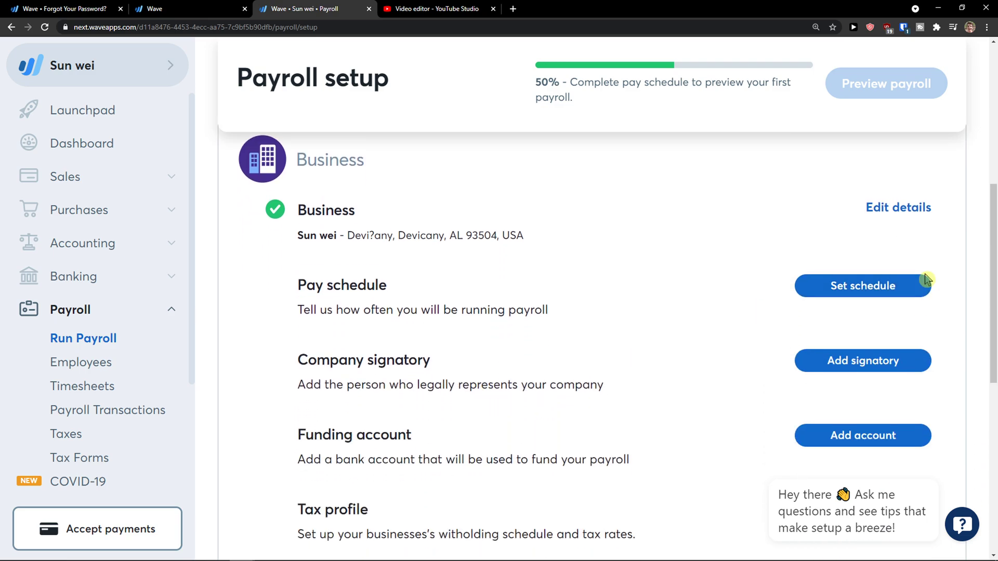
{"action": "left_click", "coordinate": [892, 290]}
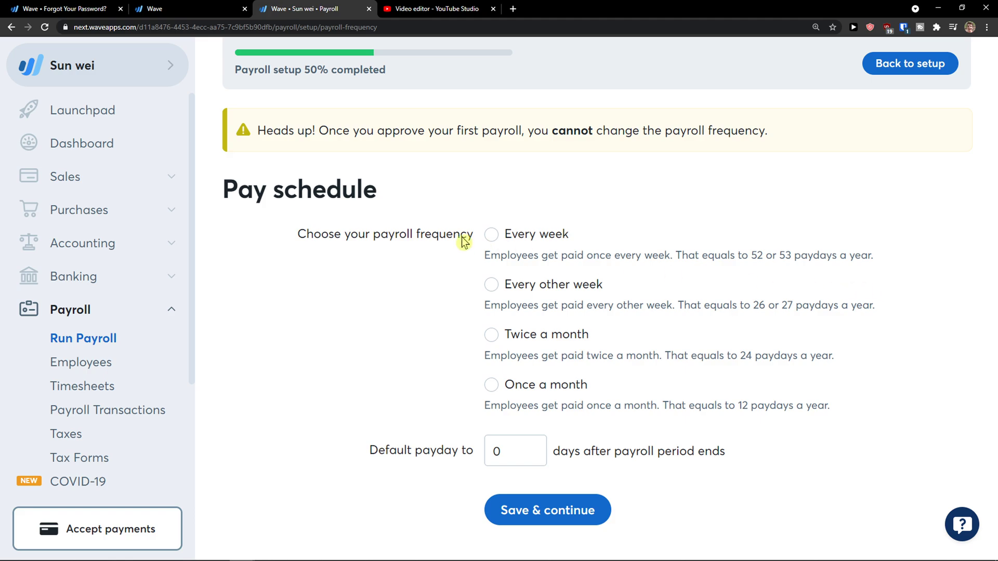
{"action": "left_click_drag", "start_coordinate": [278, 239], "coordinate": [484, 238]}
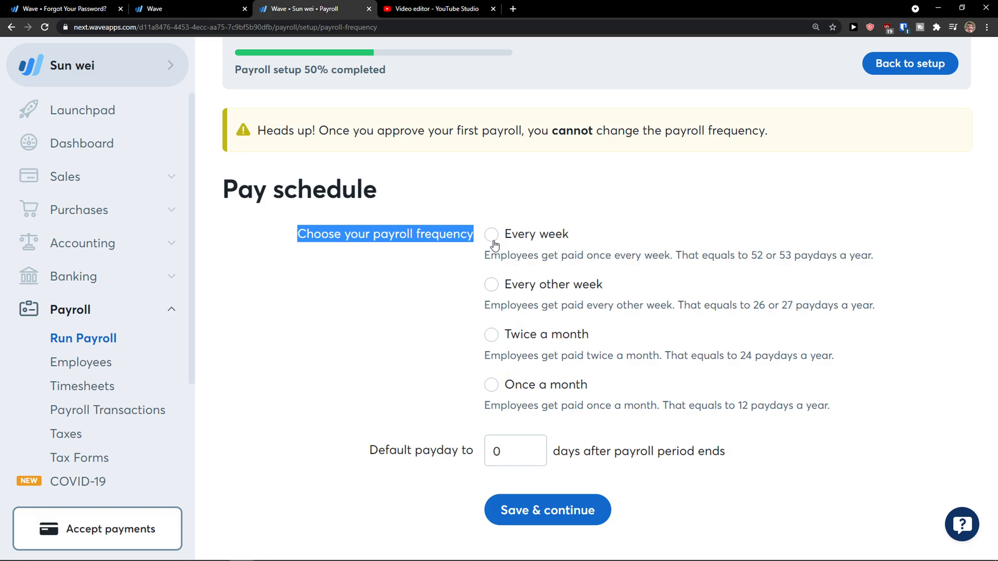
{"action": "left_click", "coordinate": [497, 385]}
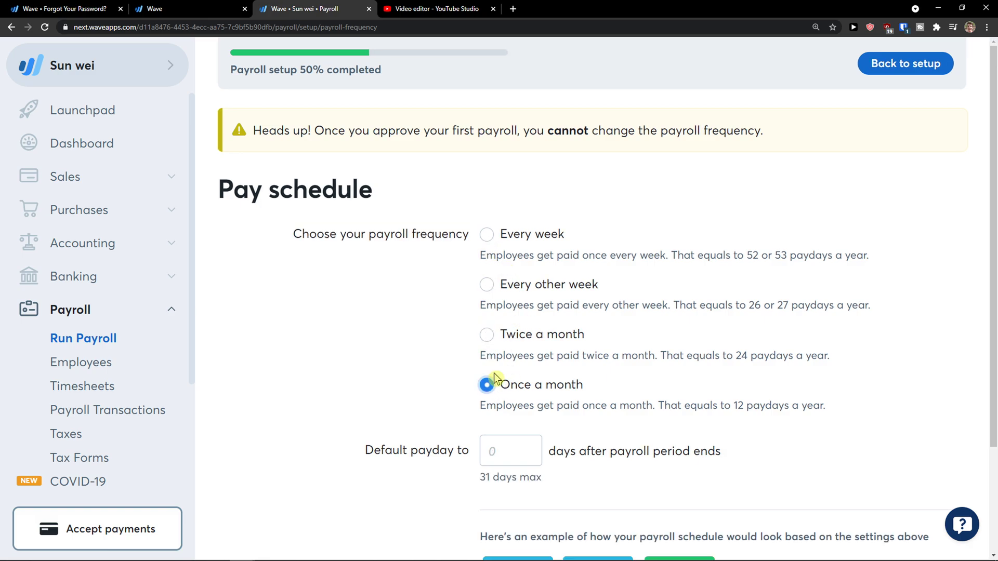
{"action": "scroll", "coordinate": [492, 375], "scroll_direction": "down", "scroll_amount": 2}
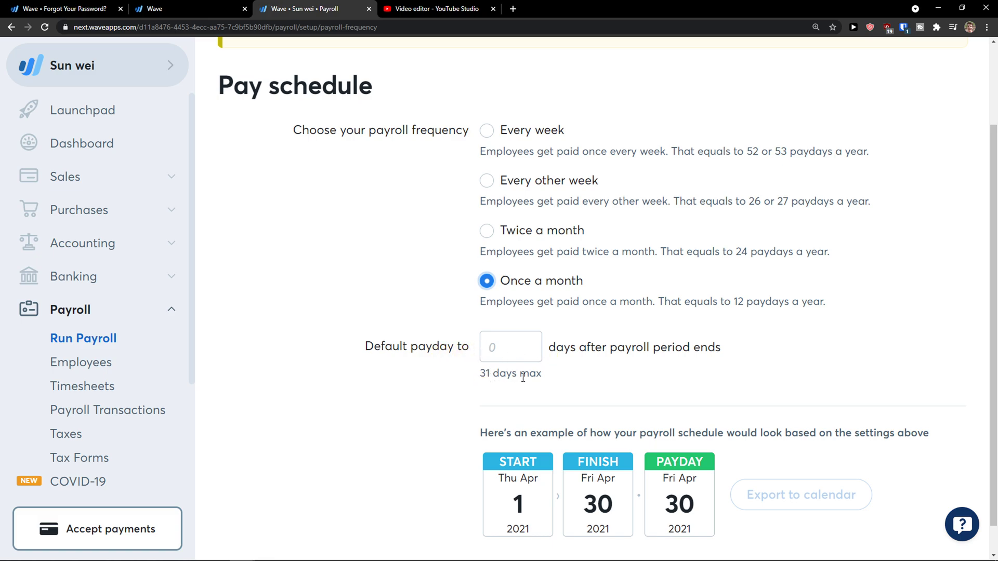
Set the default payday to 1 day after each pay period ends.
{"action": "left_click_drag", "start_coordinate": [553, 349], "coordinate": [670, 348]}
{"action": "left_click", "coordinate": [688, 348]}
{"action": "left_click", "coordinate": [519, 349]}
{"action": "scroll", "coordinate": [518, 349], "scroll_direction": "down", "scroll_amount": 1}
{"action": "type", "text": "31"}
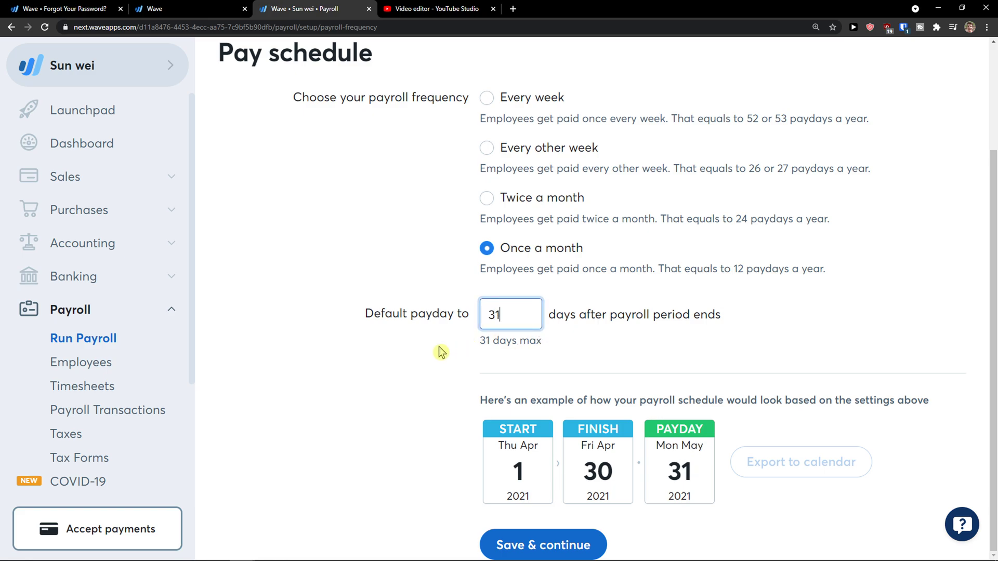
{"action": "key", "text": "BackSpace"}
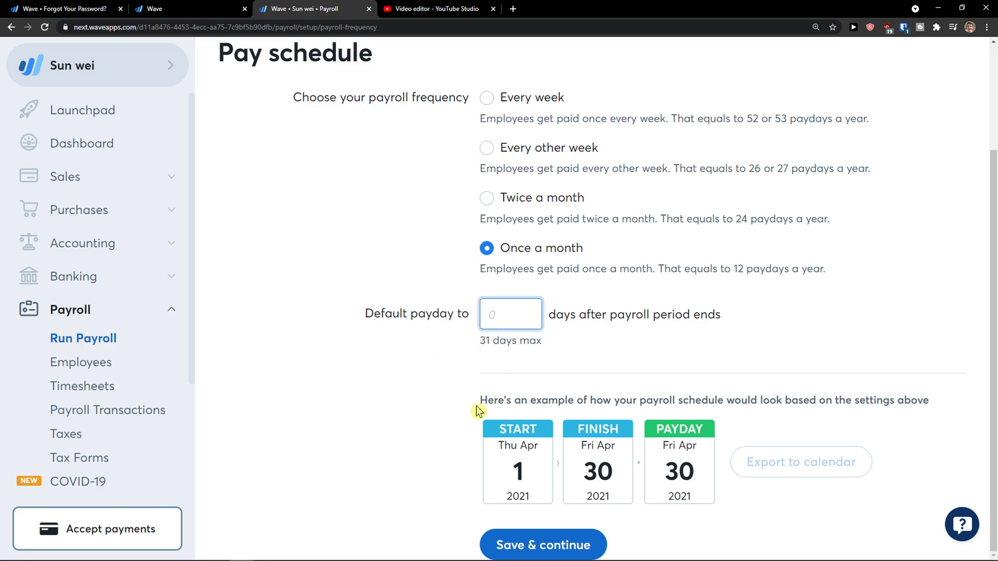
{"action": "left_click_drag", "start_coordinate": [479, 401], "coordinate": [939, 403]}
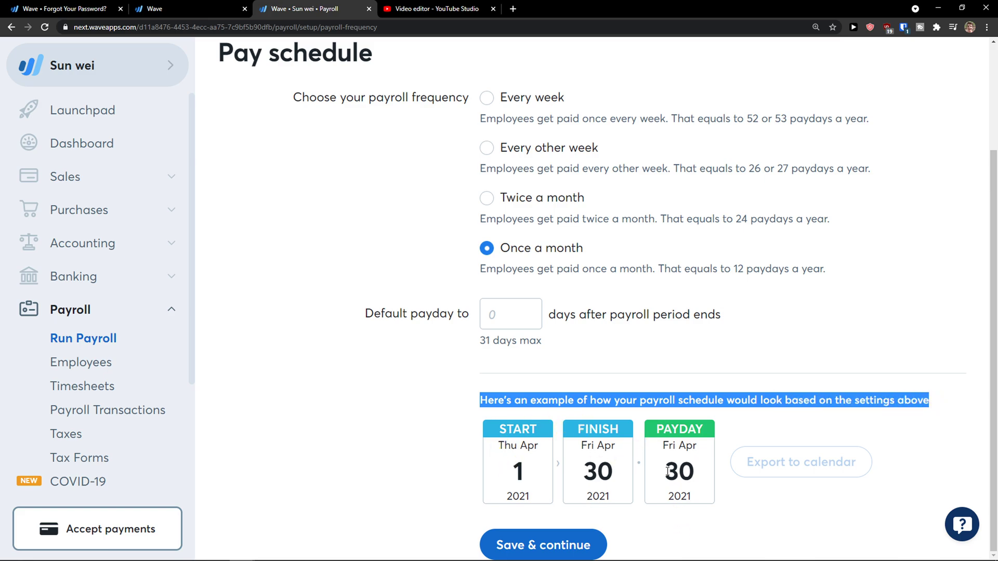
{"action": "left_click", "coordinate": [508, 318]}
{"action": "type", "text": "31"}
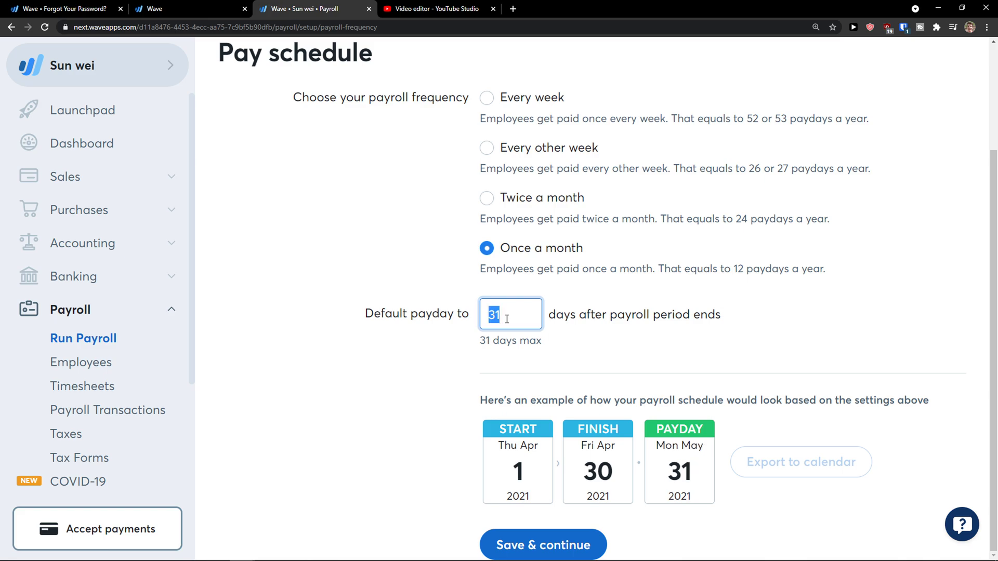
{"action": "type", "text": "1"}
{"action": "left_click", "coordinate": [440, 372]}
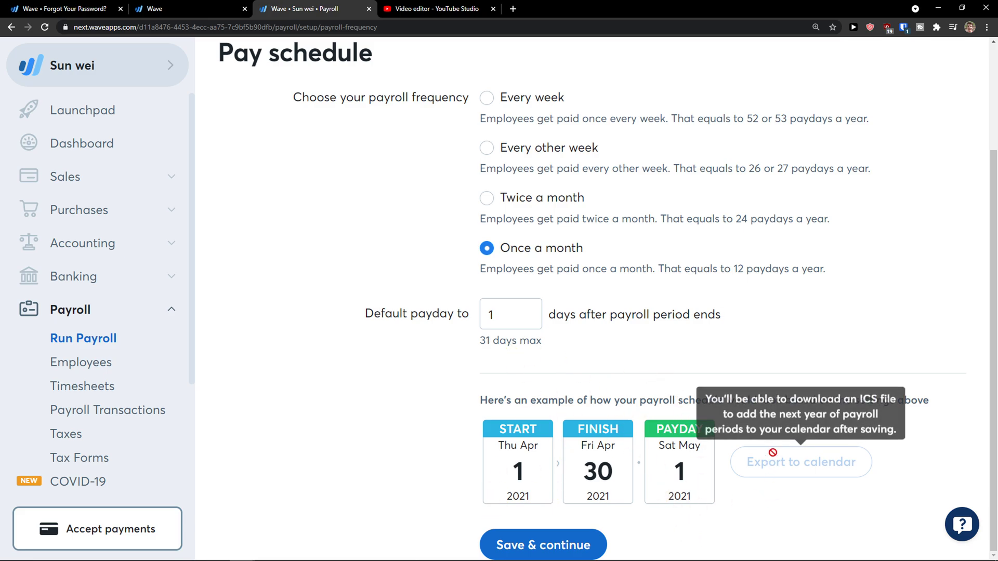
{"action": "scroll", "coordinate": [536, 459], "scroll_direction": "up", "scroll_amount": 3}
{"action": "scroll", "coordinate": [536, 458], "scroll_direction": "down", "scroll_amount": 3}
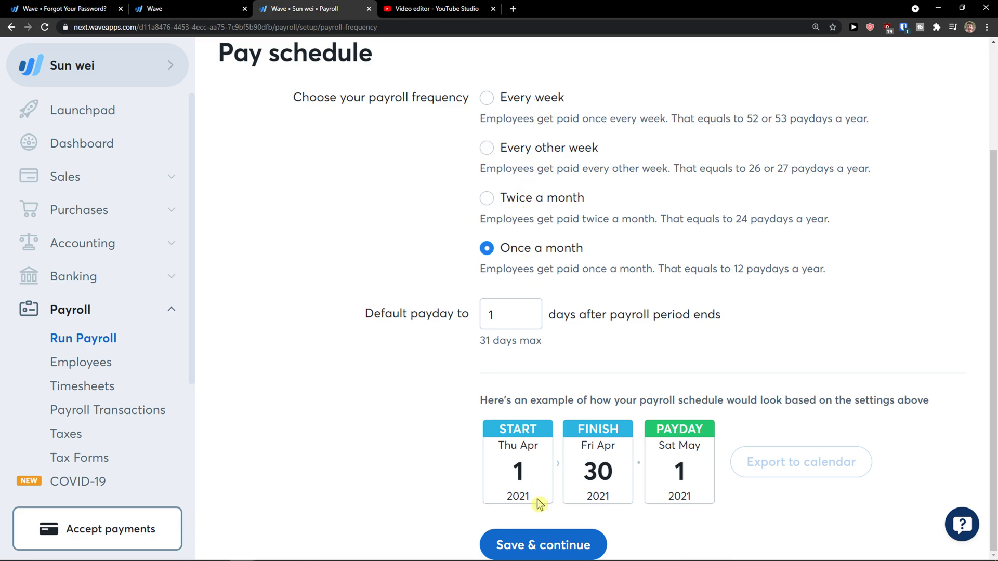
Save the monthly pay schedule and dismiss the basic setup congratulations message.
{"action": "left_click", "coordinate": [535, 544]}
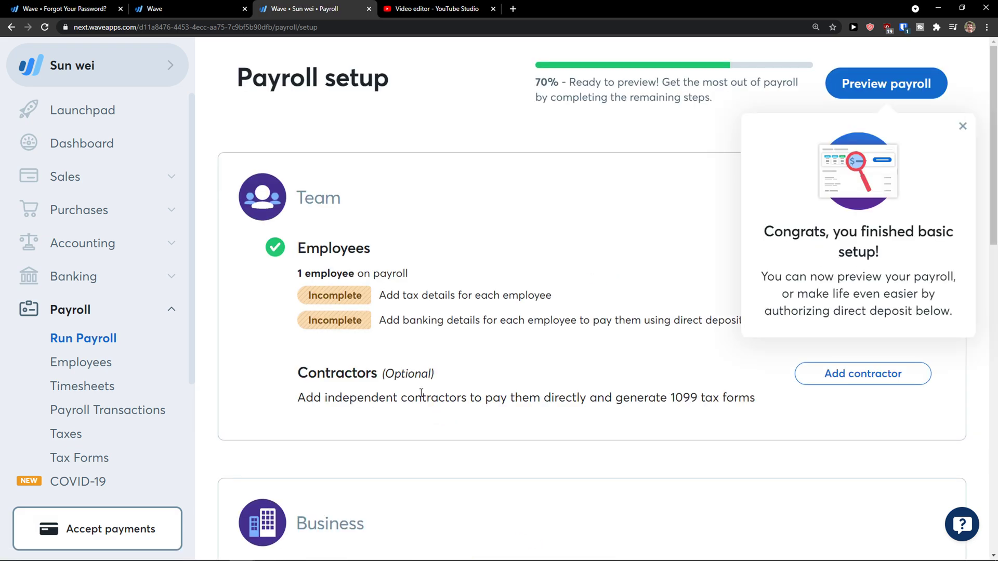
{"action": "scroll", "coordinate": [415, 395], "scroll_direction": "down", "scroll_amount": 4}
{"action": "scroll", "coordinate": [405, 395], "scroll_direction": "up", "scroll_amount": 4}
{"action": "left_click", "coordinate": [963, 127]}
{"action": "scroll", "coordinate": [429, 289], "scroll_direction": "down", "scroll_amount": 6}
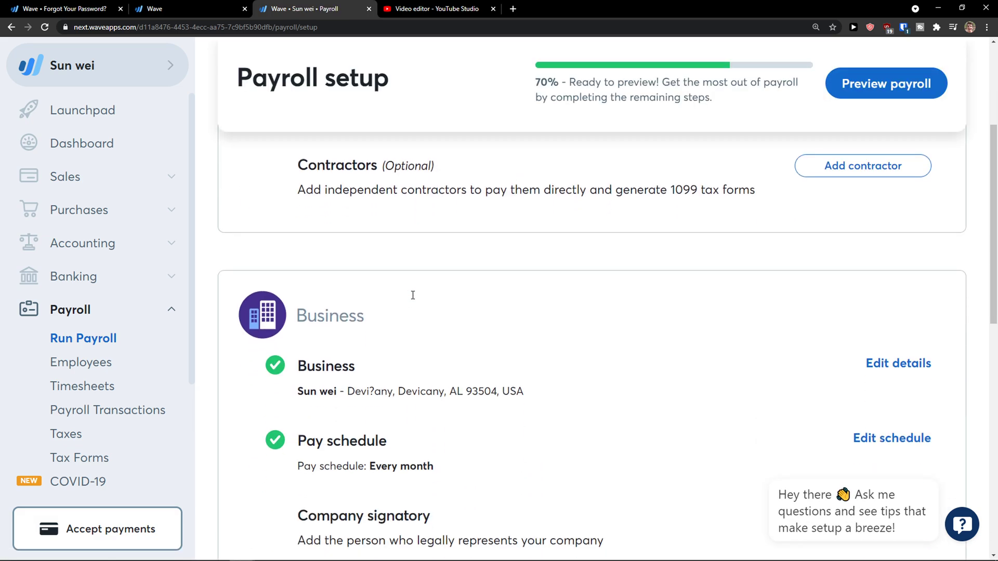
{"action": "scroll", "coordinate": [433, 298], "scroll_direction": "up", "scroll_amount": 2}
{"action": "scroll", "coordinate": [435, 301], "scroll_direction": "up", "scroll_amount": 3}
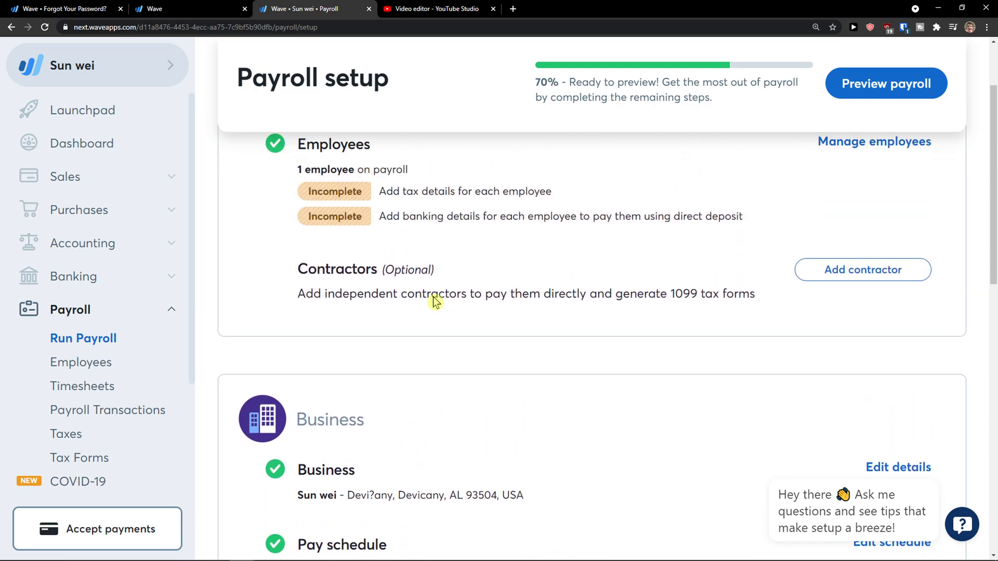
{"action": "scroll", "coordinate": [432, 302], "scroll_direction": "down", "scroll_amount": 4}
{"action": "scroll", "coordinate": [339, 311], "scroll_direction": "down", "scroll_amount": 1}
Review the business profile details, then go to Run Payroll.
{"action": "left_click", "coordinate": [884, 260]}
{"action": "scroll", "coordinate": [463, 261], "scroll_direction": "down", "scroll_amount": 1}
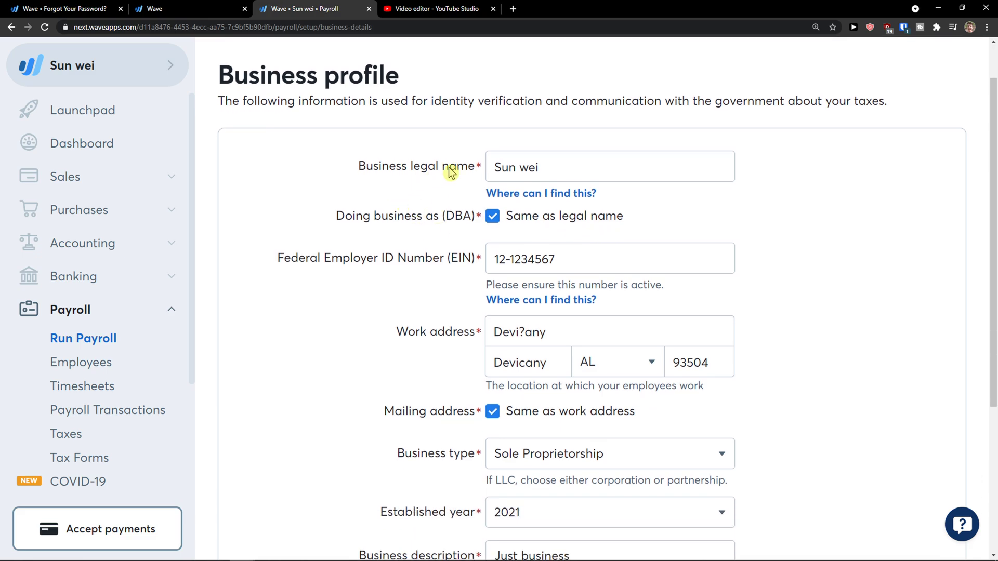
{"action": "scroll", "coordinate": [278, 239], "scroll_direction": "down", "scroll_amount": 1}
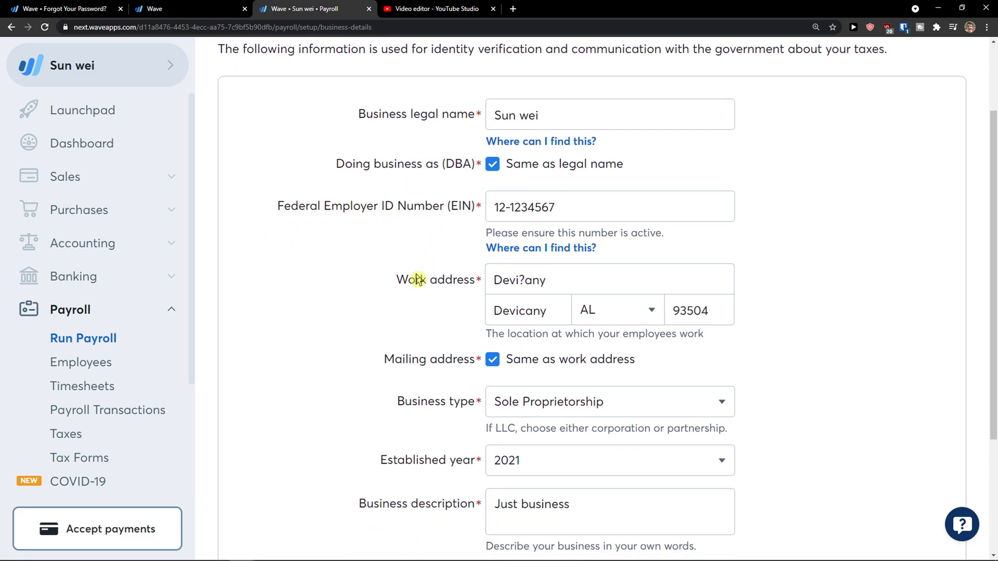
{"action": "scroll", "coordinate": [447, 275], "scroll_direction": "down", "scroll_amount": 1}
{"action": "scroll", "coordinate": [421, 301], "scroll_direction": "down", "scroll_amount": 1}
{"action": "scroll", "coordinate": [421, 301], "scroll_direction": "down", "scroll_amount": 1}
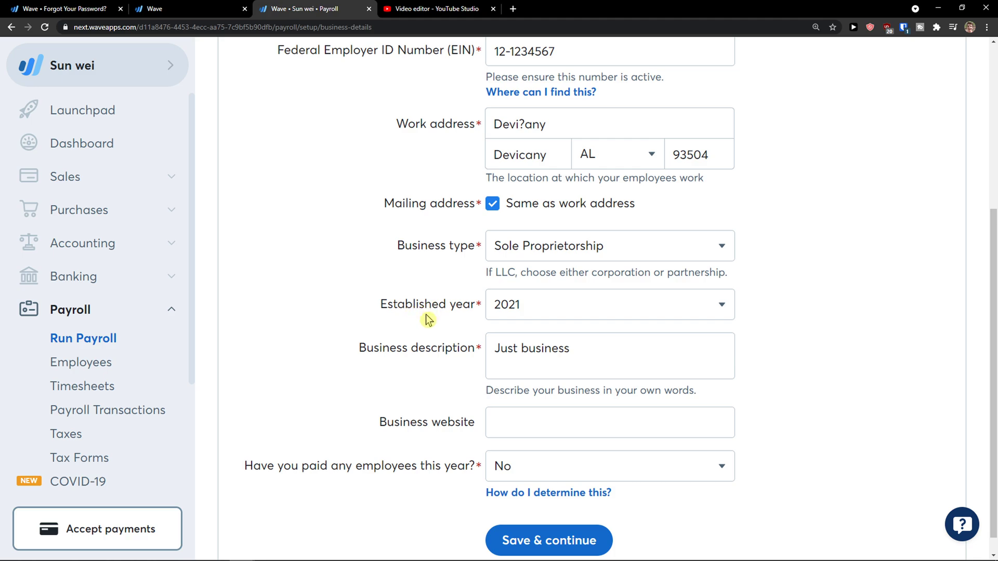
{"action": "scroll", "coordinate": [413, 349], "scroll_direction": "down", "scroll_amount": 1}
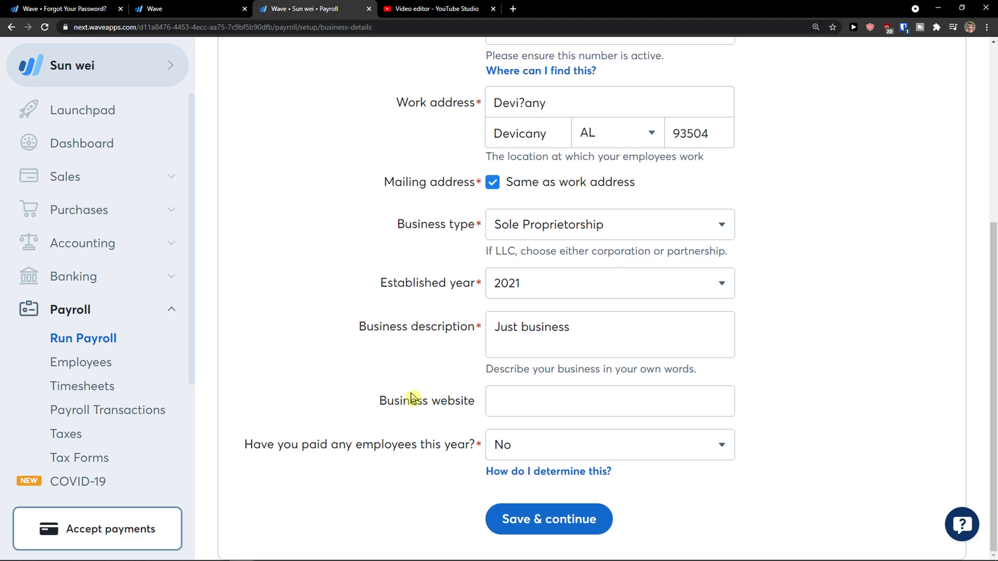
{"action": "left_click", "coordinate": [73, 341]}
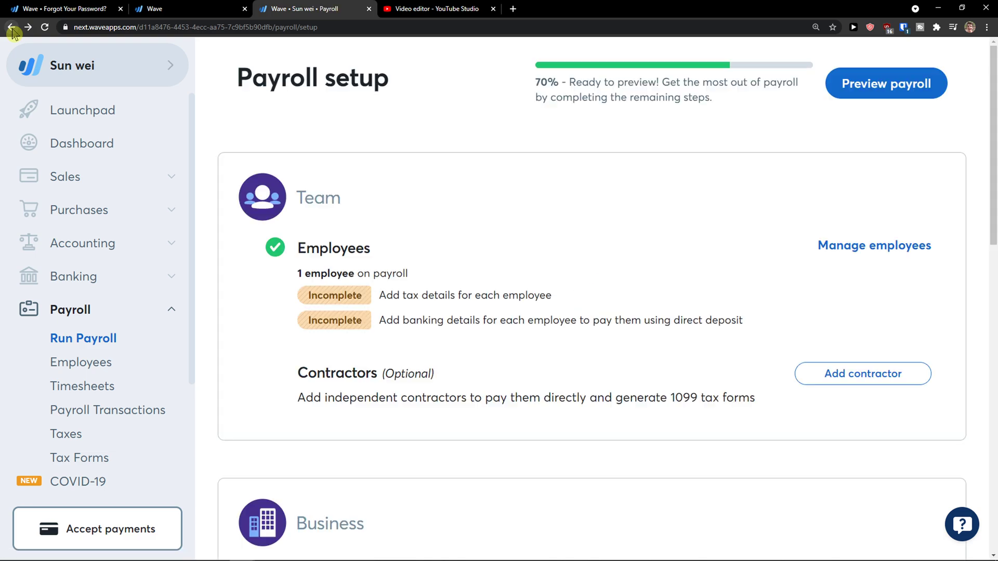
{"action": "scroll", "coordinate": [263, 260], "scroll_direction": "down", "scroll_amount": 2}
{"action": "scroll", "coordinate": [263, 260], "scroll_direction": "down", "scroll_amount": 4}
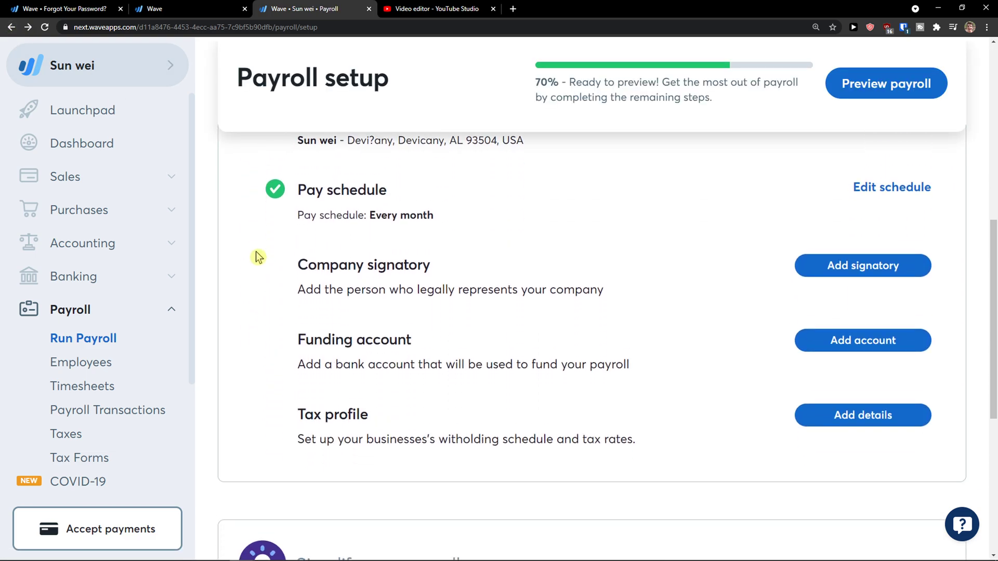
{"action": "key", "text": "ctrl+plus"}
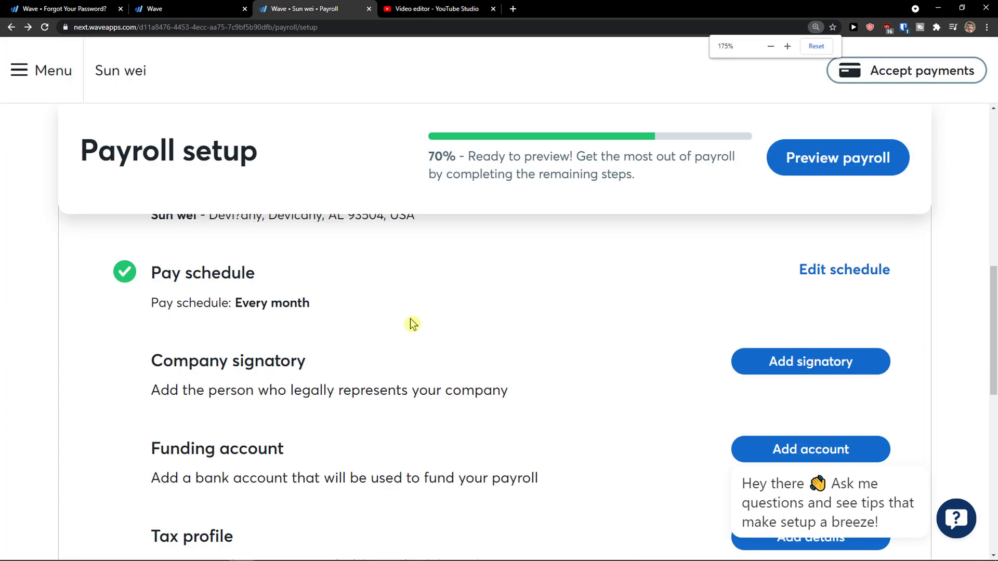
{"action": "scroll", "coordinate": [407, 321], "scroll_direction": "down", "scroll_amount": 2}
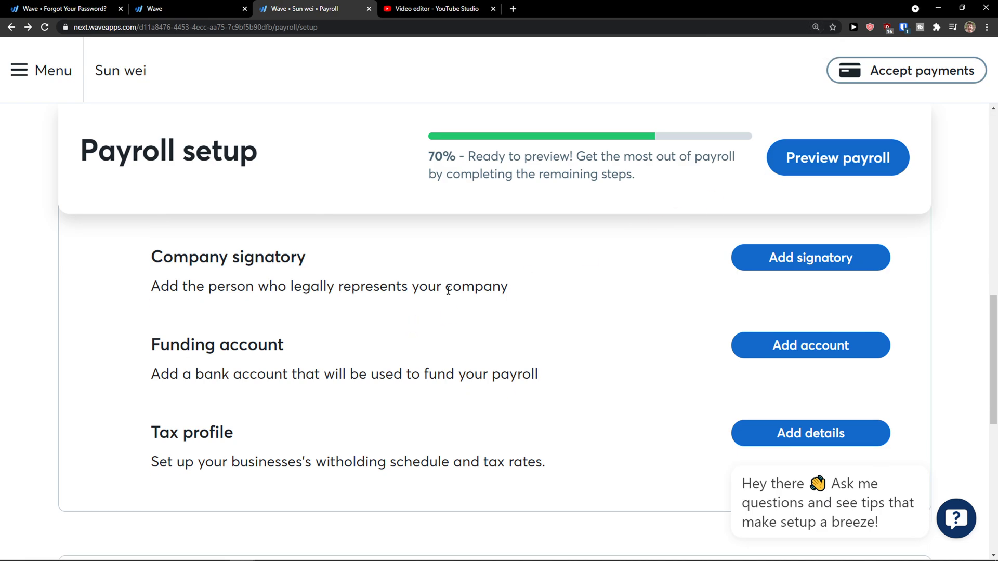
{"action": "key", "text": "ctrl+minus"}
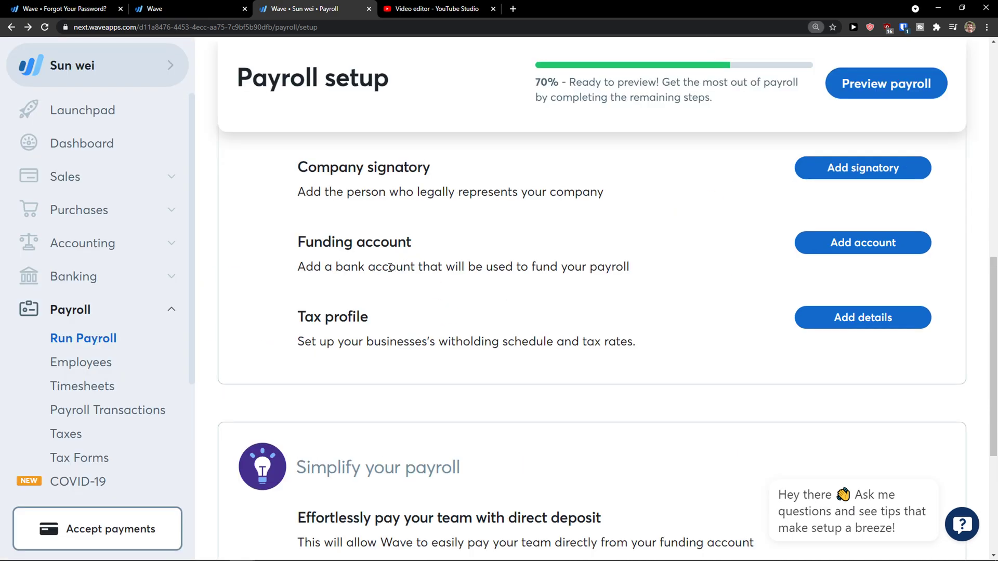
{"action": "scroll", "coordinate": [371, 276], "scroll_direction": "up", "scroll_amount": 1}
{"action": "scroll", "coordinate": [310, 330], "scroll_direction": "down", "scroll_amount": 3}
{"action": "scroll", "coordinate": [314, 333], "scroll_direction": "up", "scroll_amount": 3}
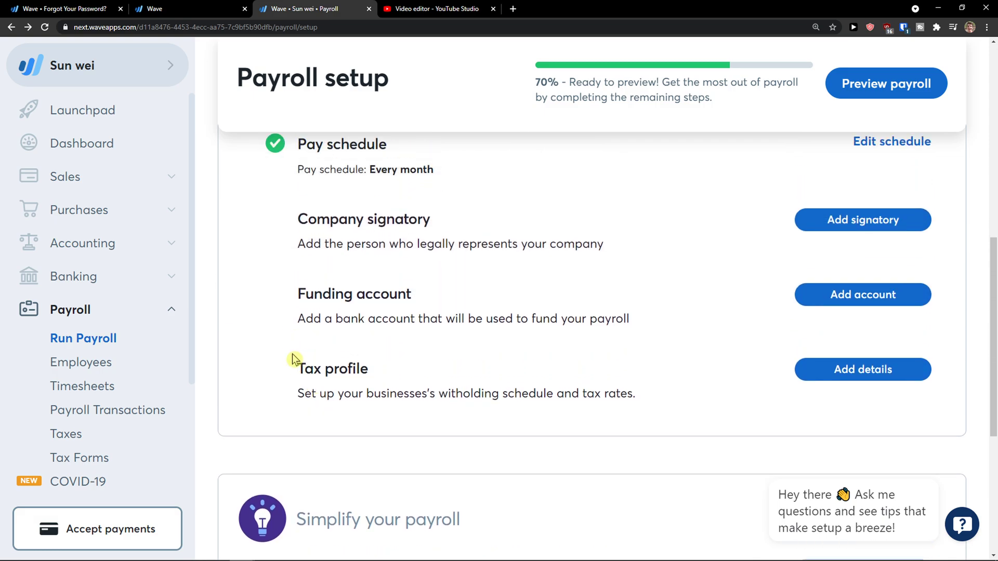
{"action": "left_click_drag", "start_coordinate": [298, 369], "coordinate": [346, 368]}
{"action": "left_click", "coordinate": [466, 271]}
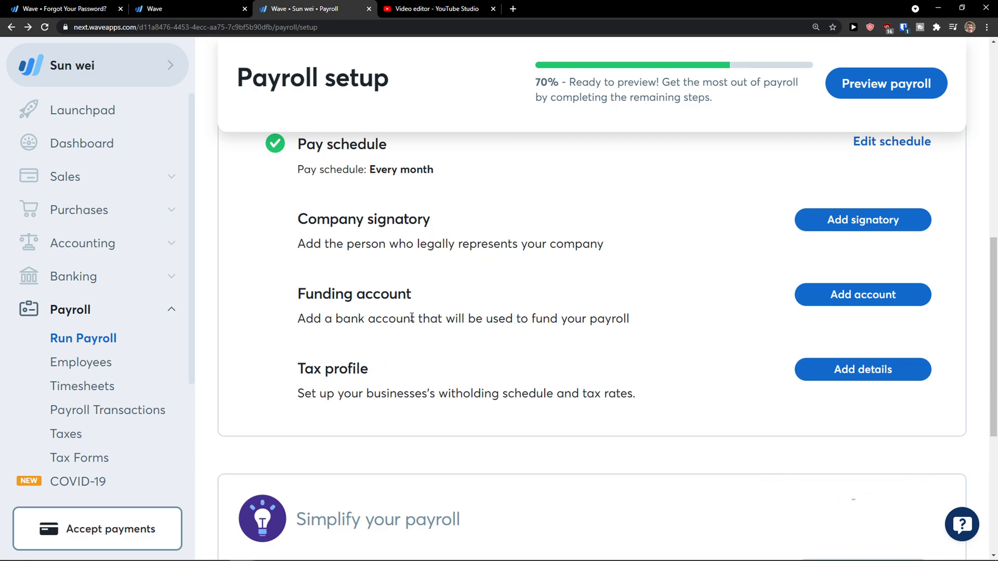
{"action": "left_click_drag", "start_coordinate": [281, 299], "coordinate": [299, 217]}
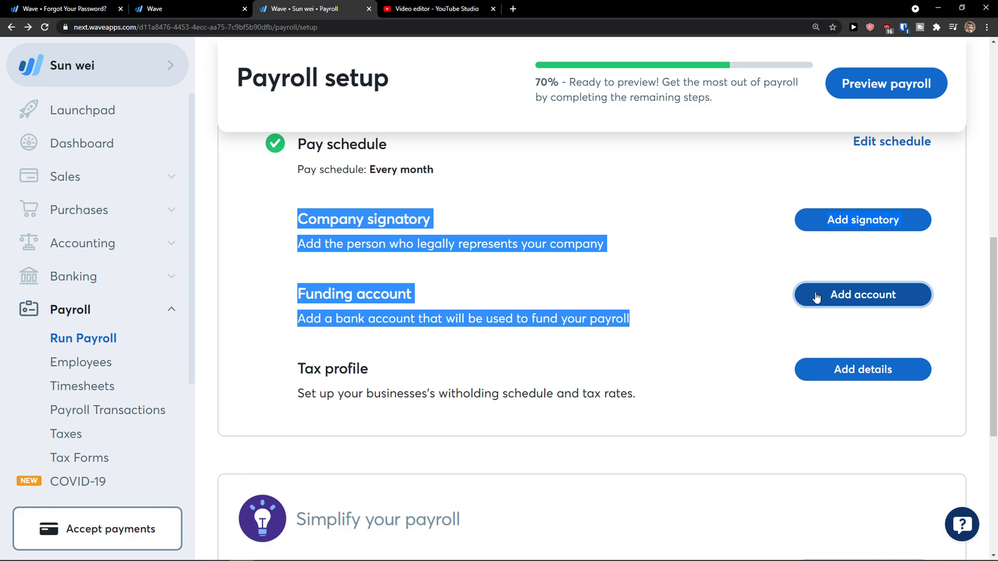
Read the federal and state tax notice guidance, then open and look through the Tax profile form.
{"action": "left_click", "coordinate": [749, 319]}
{"action": "left_click", "coordinate": [844, 370]}
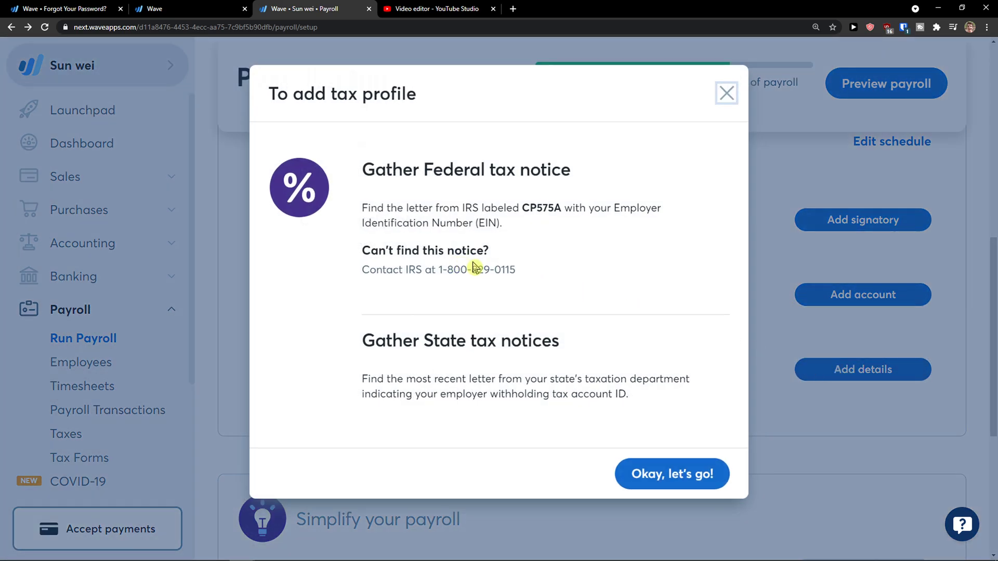
{"action": "left_click_drag", "start_coordinate": [367, 216], "coordinate": [513, 229]}
{"action": "left_click", "coordinate": [537, 224]}
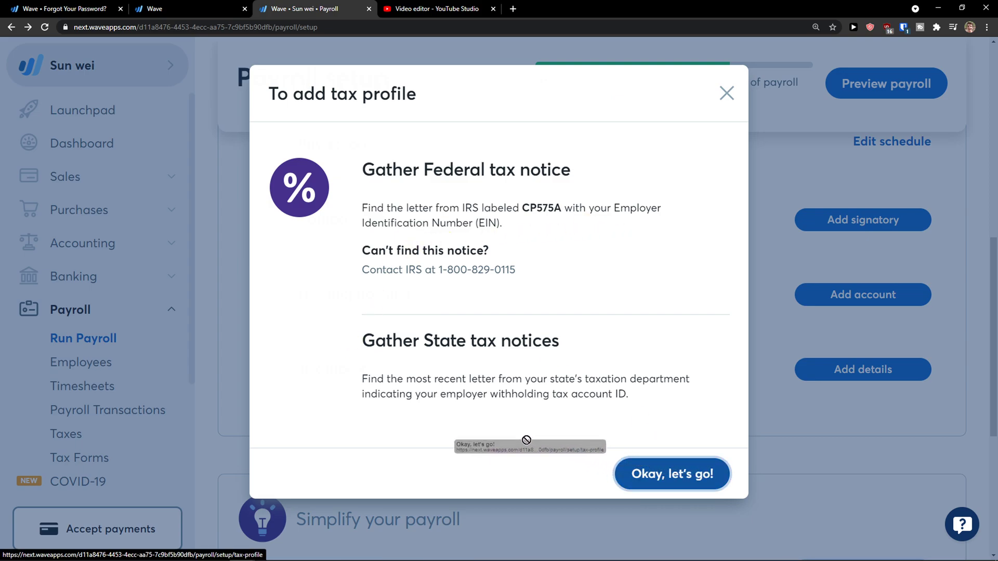
{"action": "left_click_drag", "start_coordinate": [402, 342], "coordinate": [595, 379]}
{"action": "left_click", "coordinate": [644, 473]}
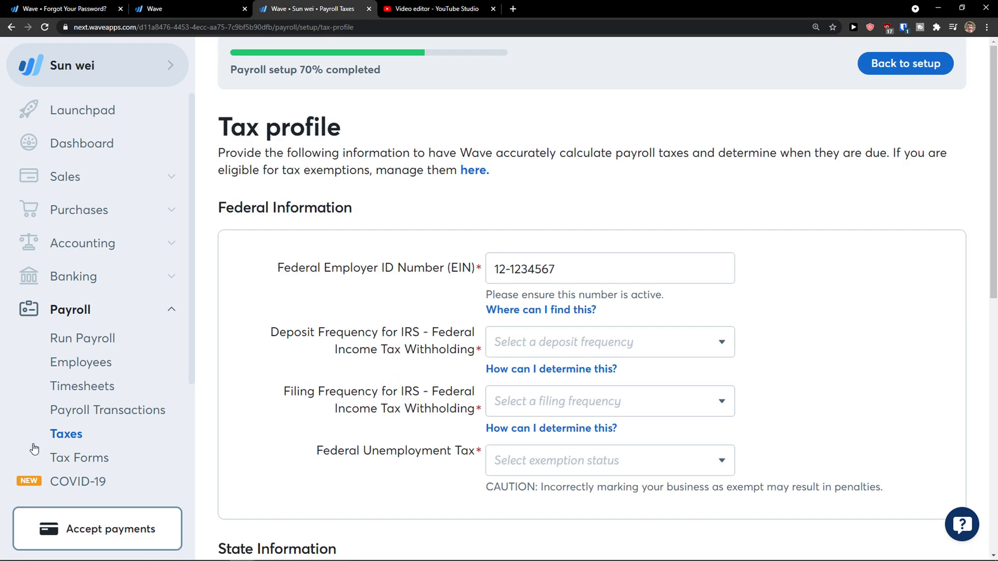
{"action": "scroll", "coordinate": [305, 396], "scroll_direction": "down", "scroll_amount": 2}
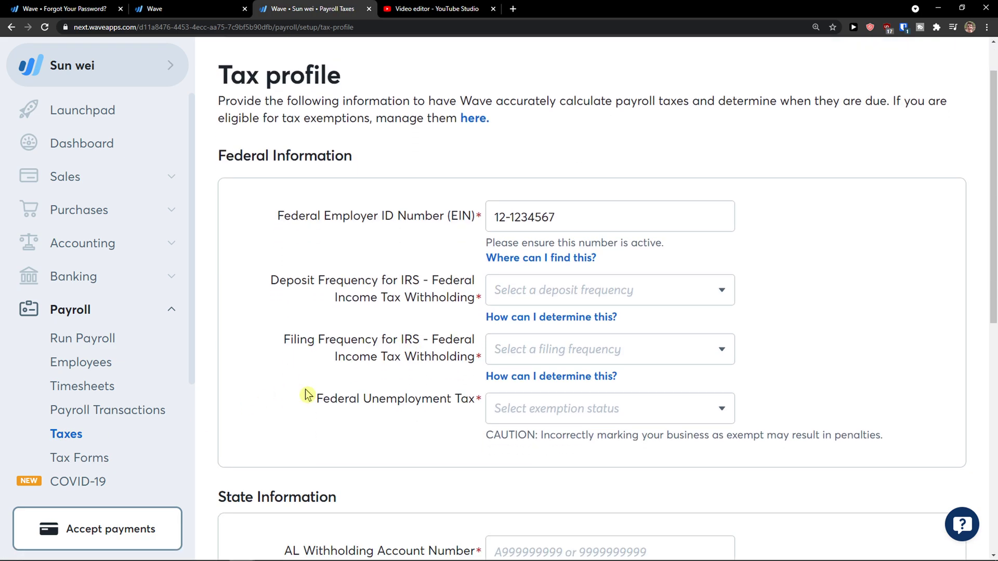
{"action": "scroll", "coordinate": [421, 257], "scroll_direction": "down", "scroll_amount": 3}
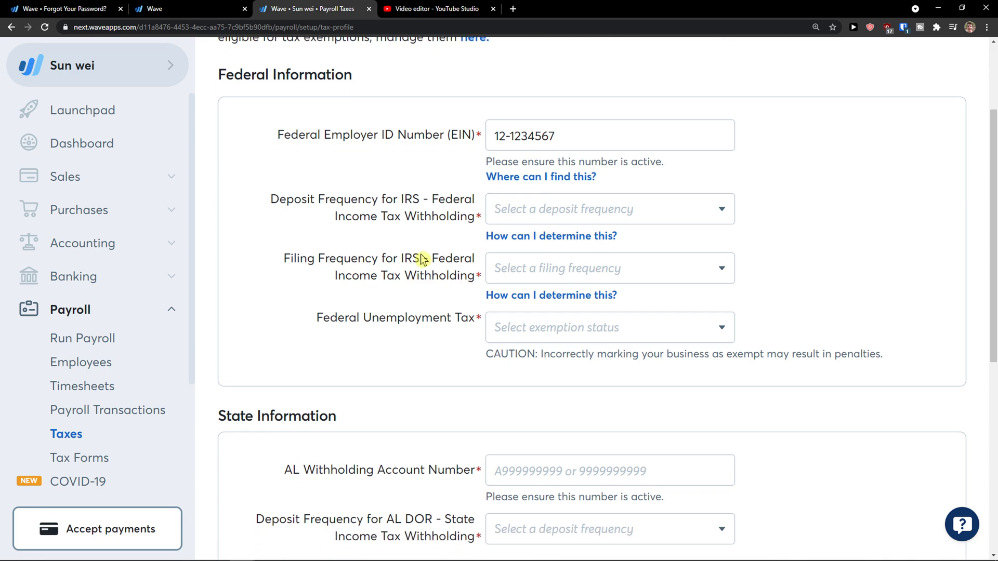
{"action": "scroll", "coordinate": [423, 255], "scroll_direction": "up", "scroll_amount": 3}
{"action": "scroll", "coordinate": [423, 255], "scroll_direction": "down", "scroll_amount": 4}
{"action": "scroll", "coordinate": [420, 252], "scroll_direction": "down", "scroll_amount": 4}
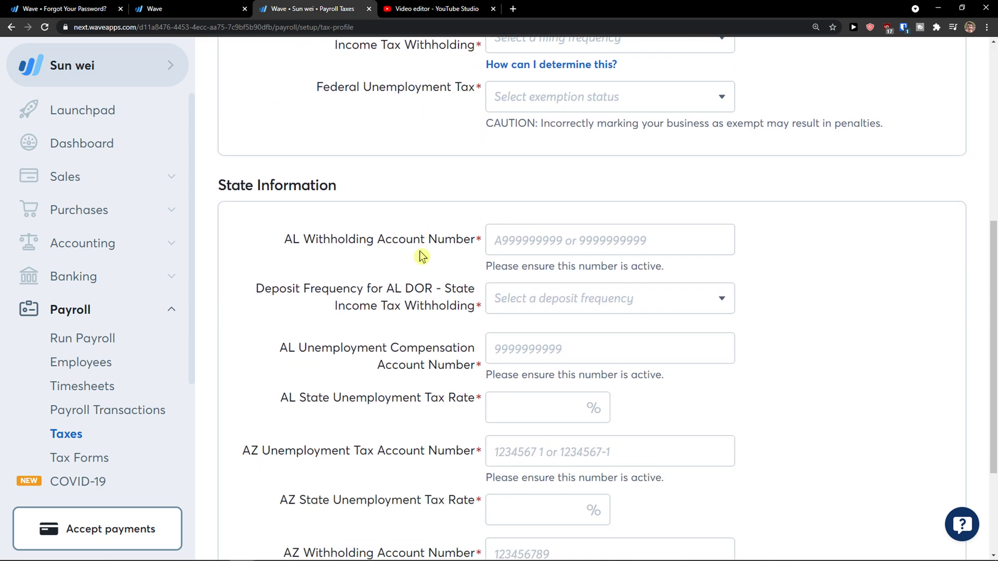
{"action": "scroll", "coordinate": [419, 251], "scroll_direction": "up", "scroll_amount": 1}
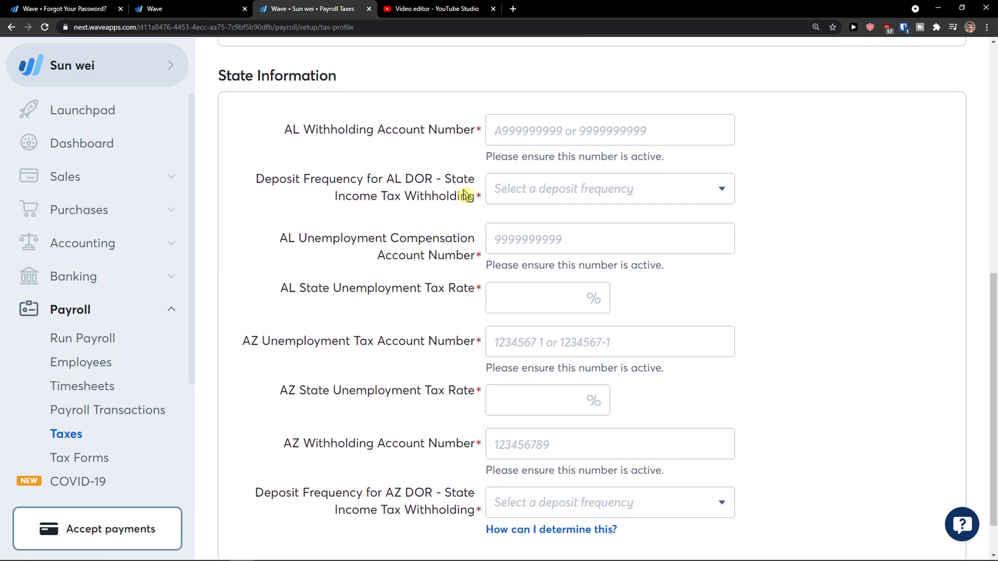
Go via Tax Forms and Payroll Transactions to Timesheets and dismiss the timesheet tip.
{"action": "left_click", "coordinate": [86, 458]}
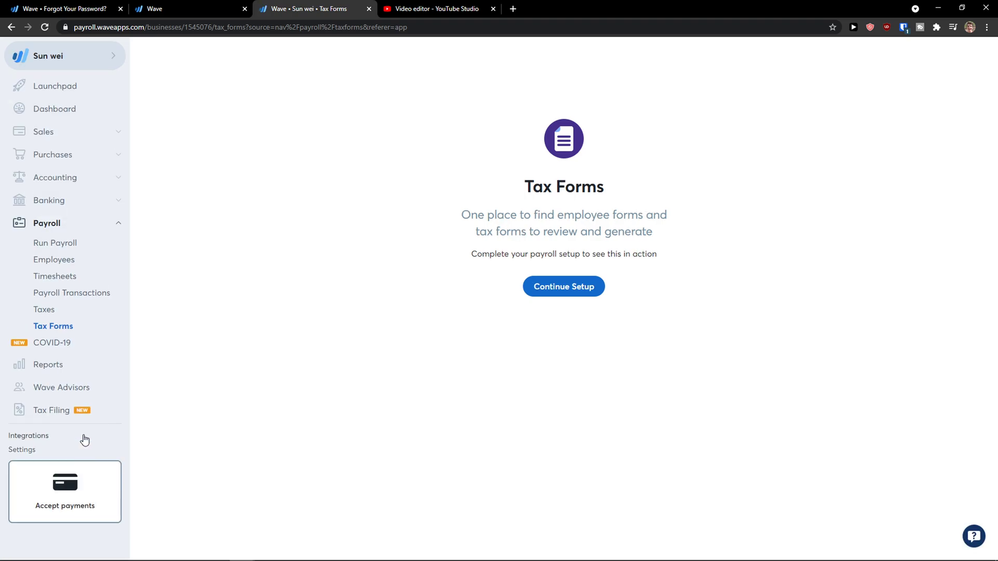
{"action": "left_click", "coordinate": [61, 295]}
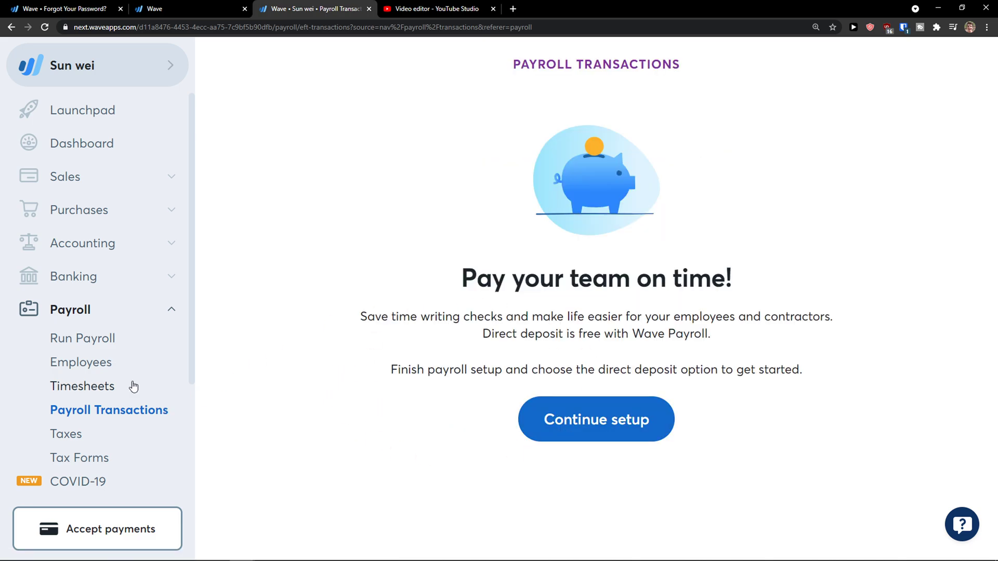
{"action": "left_click", "coordinate": [103, 391]}
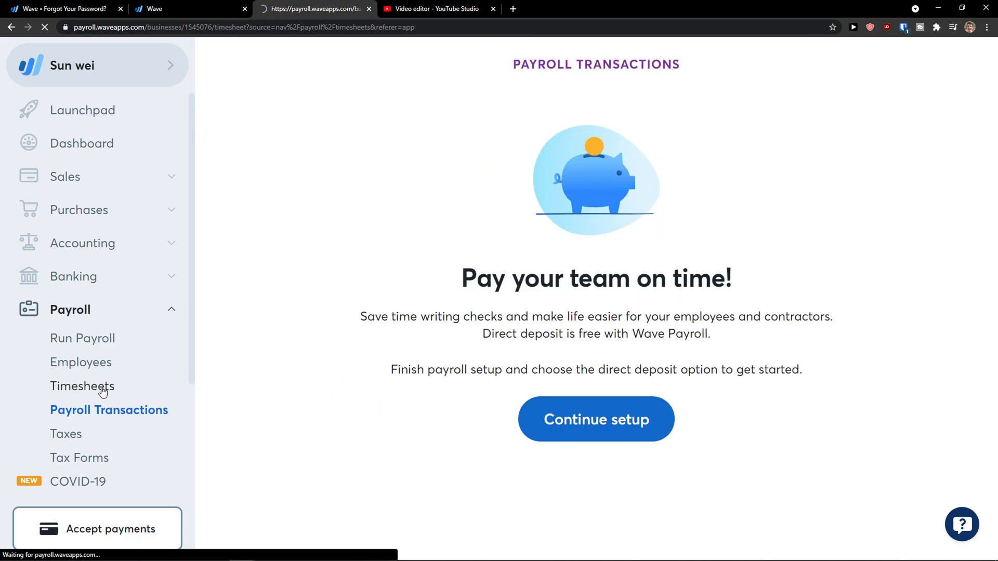
{"action": "left_click", "coordinate": [679, 421]}
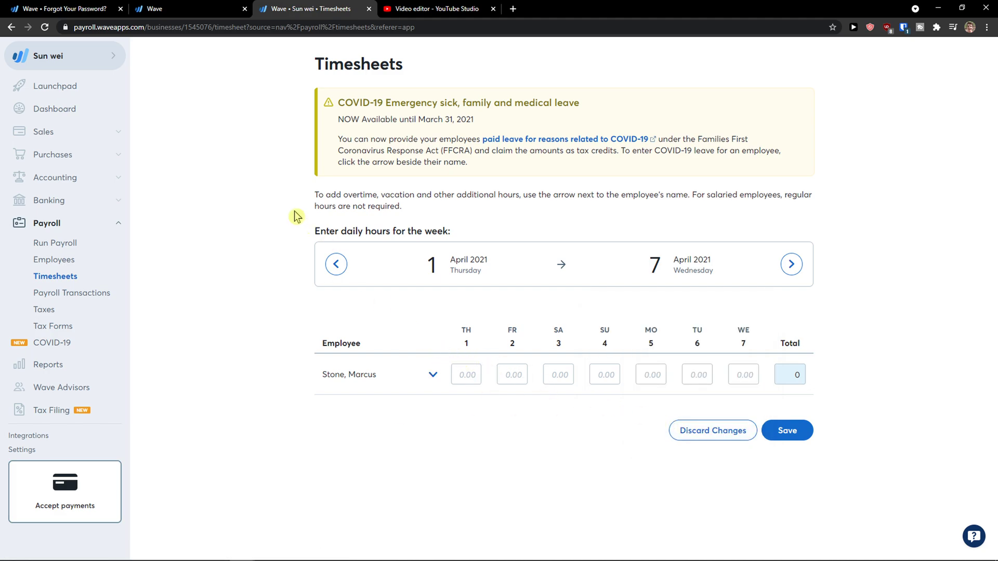
{"action": "left_click_drag", "start_coordinate": [296, 215], "coordinate": [448, 217]}
{"action": "left_click", "coordinate": [440, 210]}
Expand and collapse the employee's overtime, vacation and leave rows for April 1–7, 2021.
{"action": "left_click", "coordinate": [437, 377]}
{"action": "left_click", "coordinate": [441, 377]}
{"action": "left_click", "coordinate": [439, 377]}
{"action": "scroll", "coordinate": [424, 341], "scroll_direction": "down", "scroll_amount": 2}
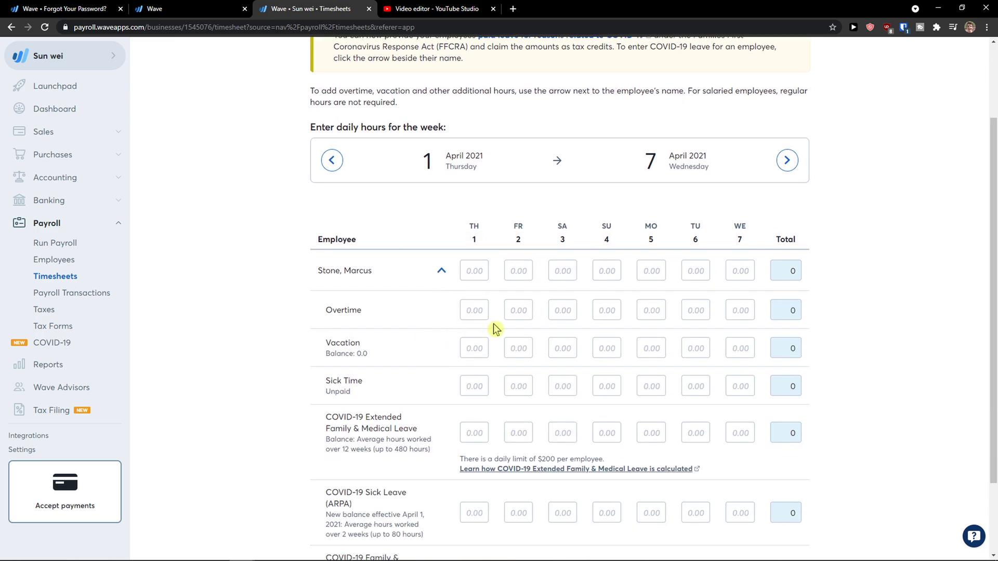
{"action": "left_click", "coordinate": [442, 271]}
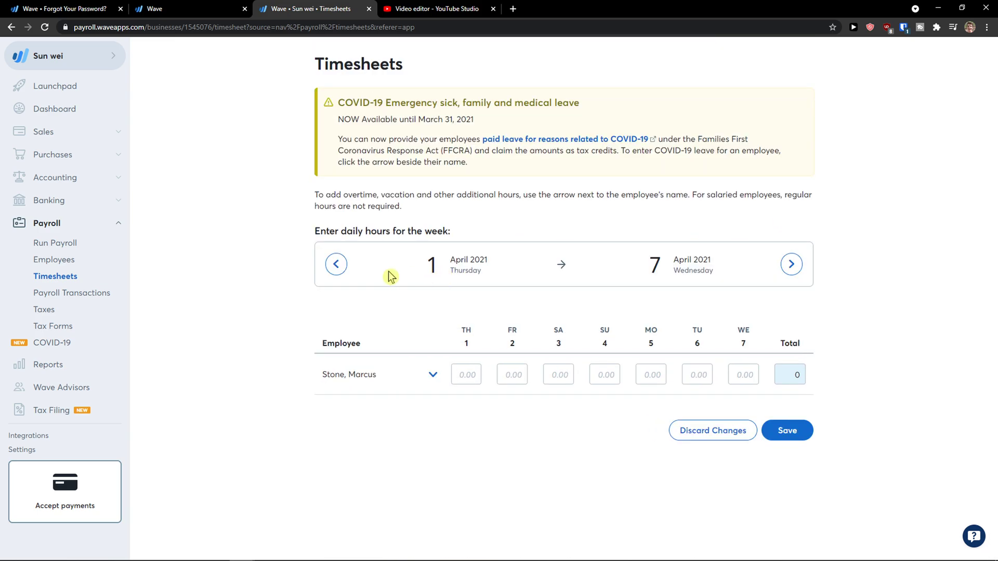
Bring up the Run Payroll summary and zoom the browser to 125%.
{"action": "left_click", "coordinate": [55, 245]}
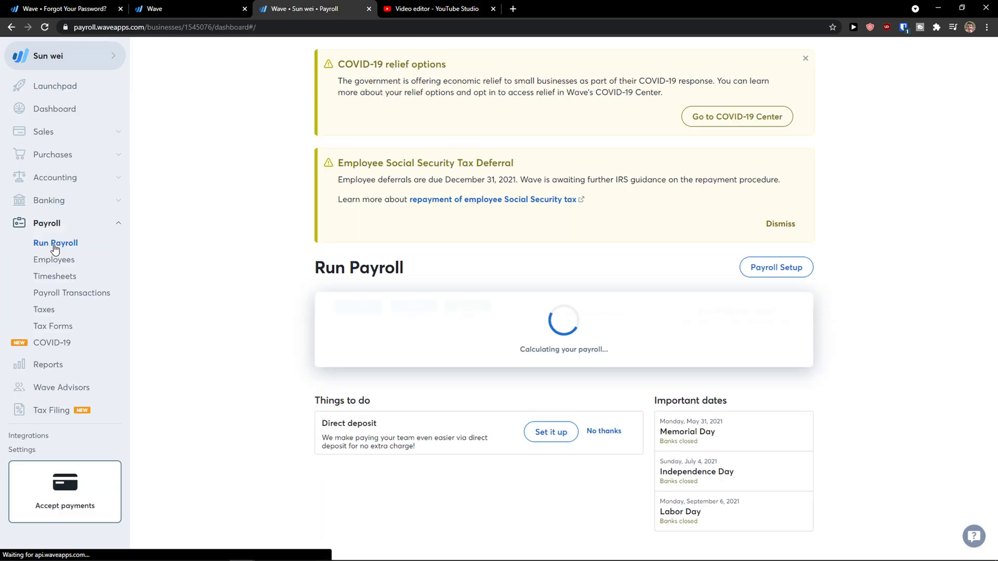
{"action": "key", "text": "ctrl+plus"}
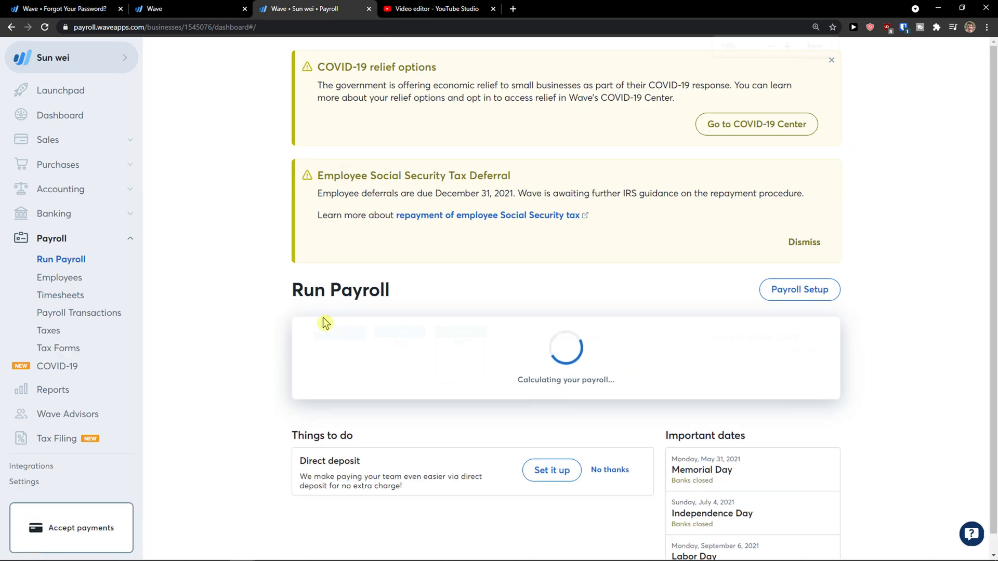
{"action": "key", "text": "ctrl+plus"}
Check the $0.00 total payroll cost for April 1–30, then go to Timesheets.
{"action": "scroll", "coordinate": [267, 317], "scroll_direction": "down", "scroll_amount": 2}
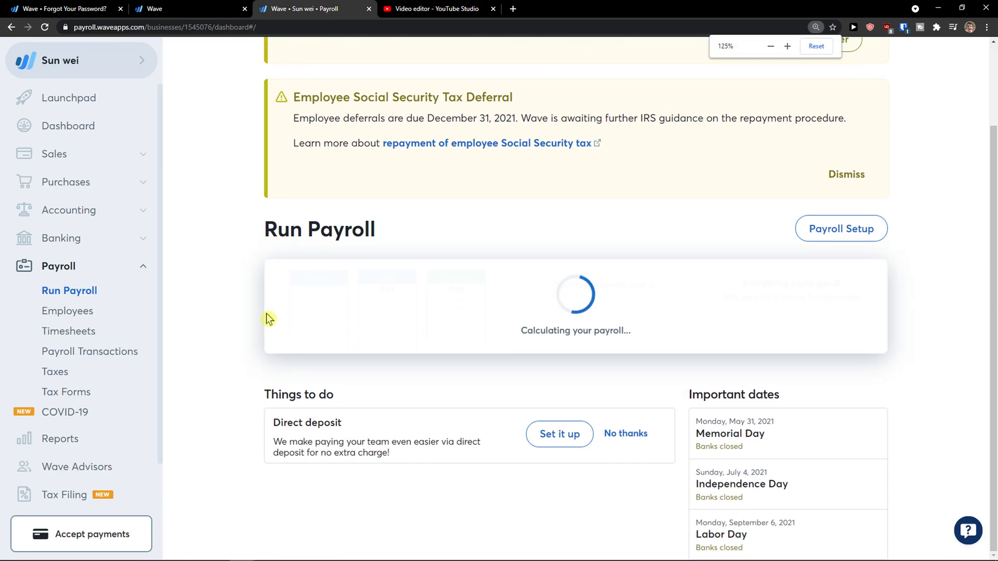
{"action": "scroll", "coordinate": [266, 314], "scroll_direction": "down", "scroll_amount": 1}
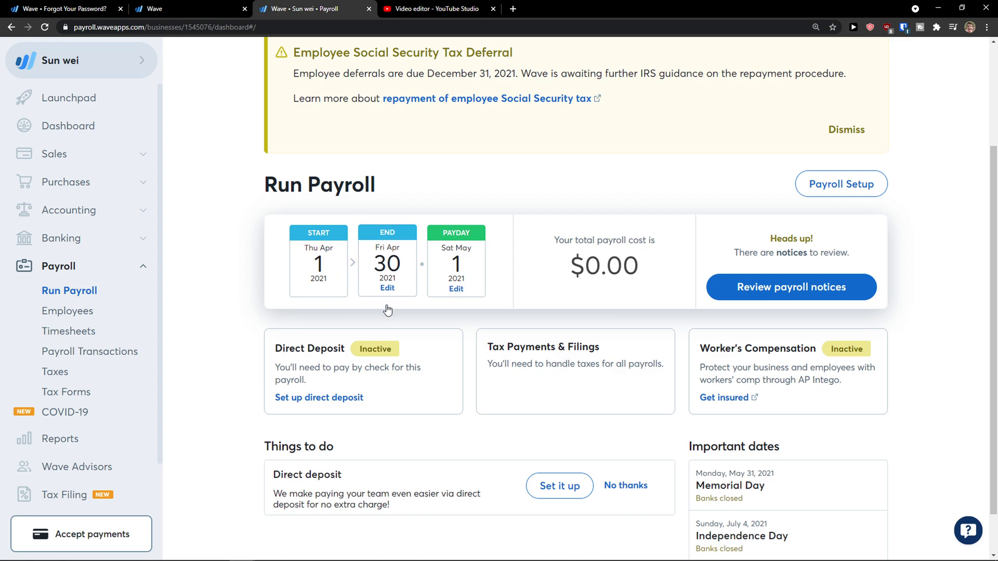
{"action": "left_click_drag", "start_coordinate": [573, 265], "coordinate": [650, 272]}
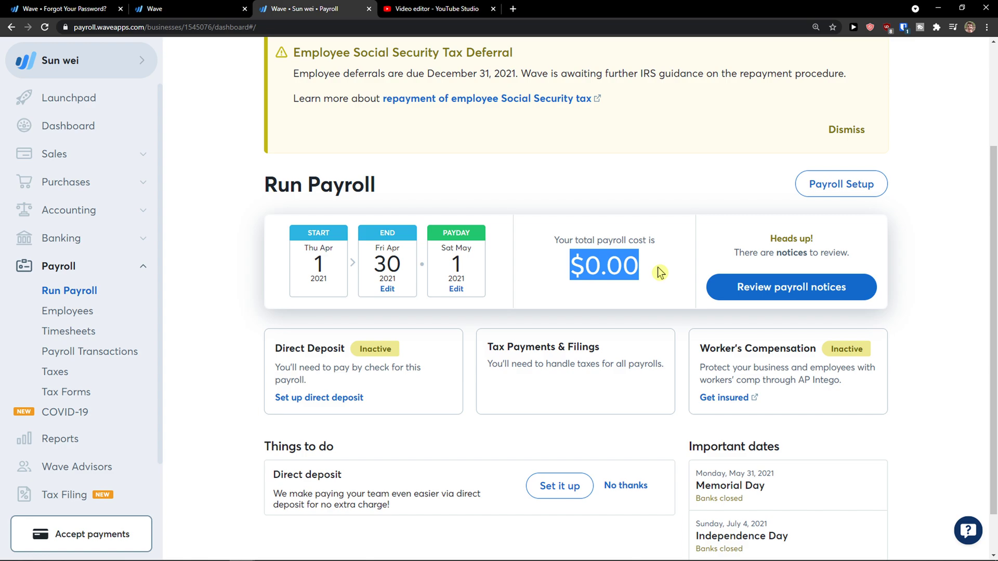
{"action": "scroll", "coordinate": [645, 272], "scroll_direction": "down", "scroll_amount": 1}
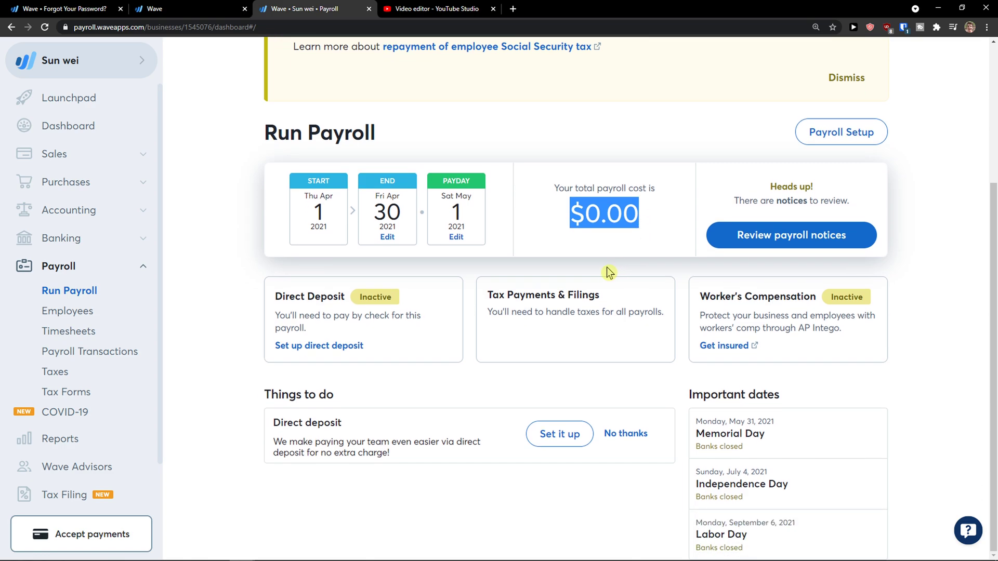
{"action": "scroll", "coordinate": [594, 274], "scroll_direction": "up", "scroll_amount": 1}
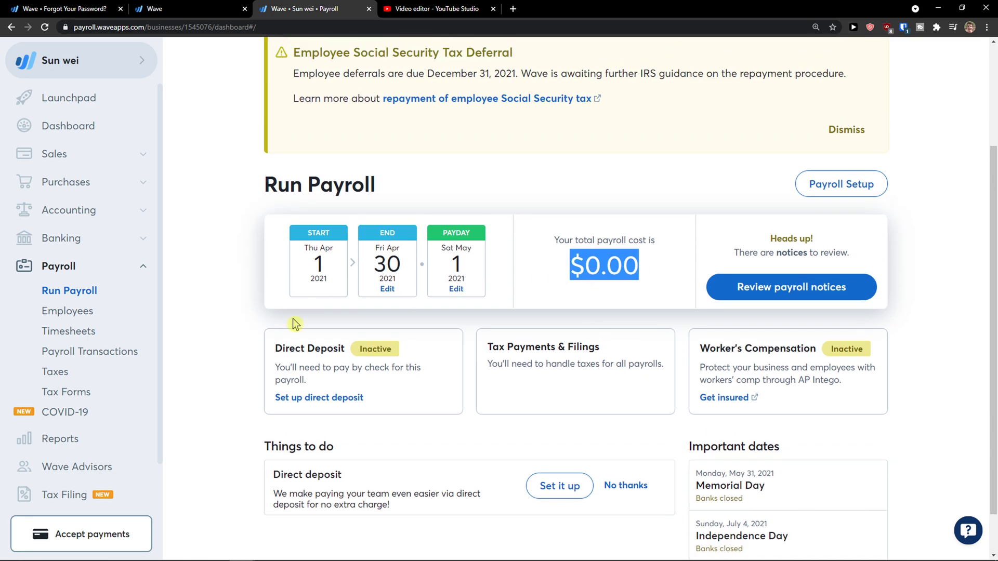
{"action": "left_click", "coordinate": [65, 338]}
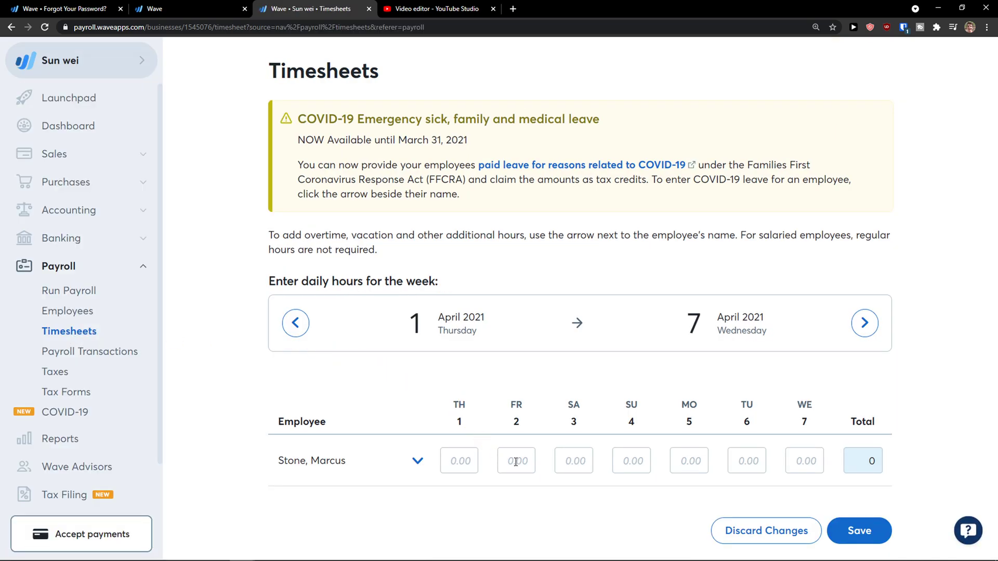
In the March 25–31 week, enter 5 hours for Friday the 26th and 2 for Monday the 29th, then save.
{"action": "left_click", "coordinate": [296, 322]}
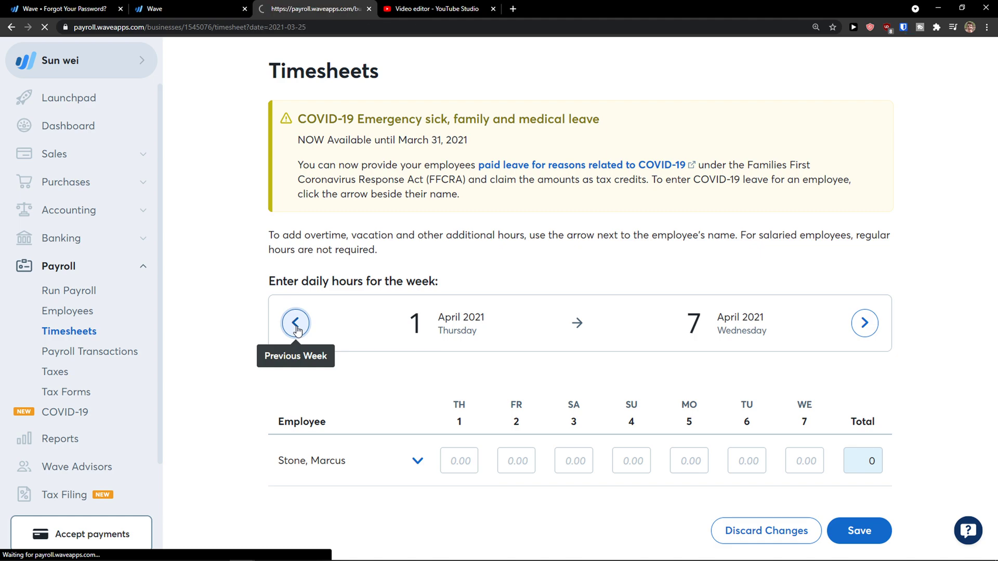
{"action": "left_click", "coordinate": [518, 468]}
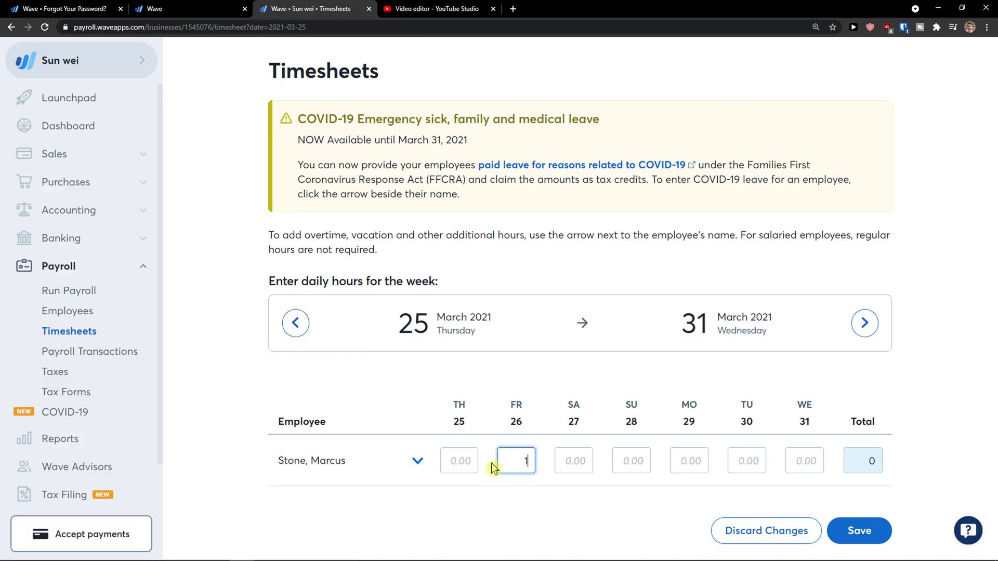
{"action": "type", "text": "10"}
{"action": "key", "text": "ctrl+a"}
{"action": "type", "text": "5"}
{"action": "left_click", "coordinate": [704, 463]}
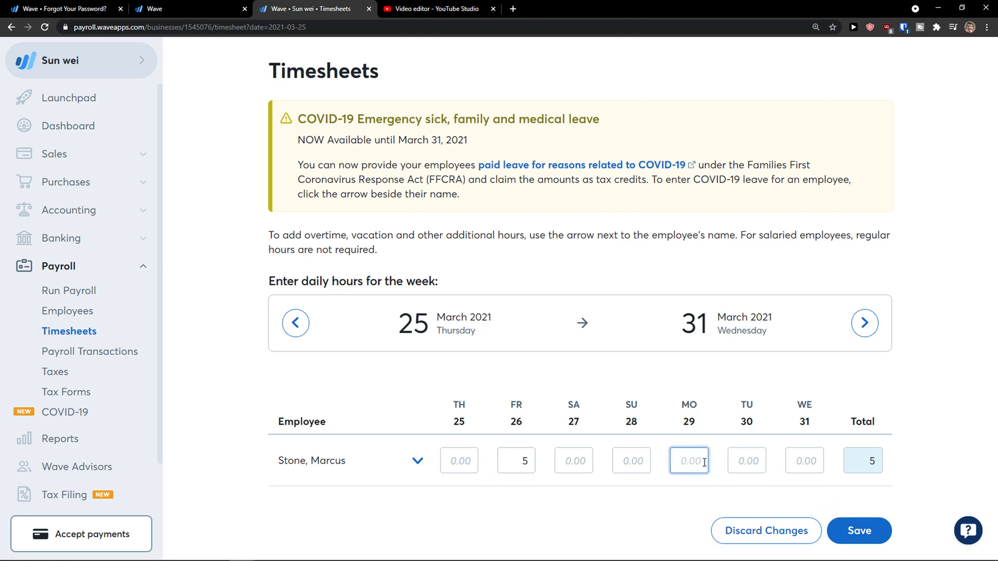
{"action": "left_click", "coordinate": [858, 530]}
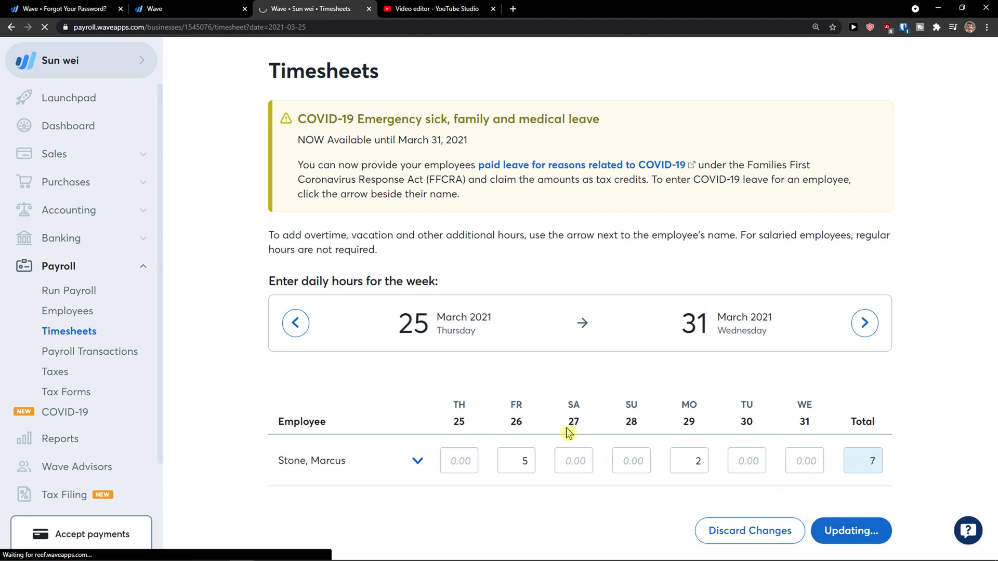
{"action": "scroll", "coordinate": [569, 431], "scroll_direction": "down", "scroll_amount": 1}
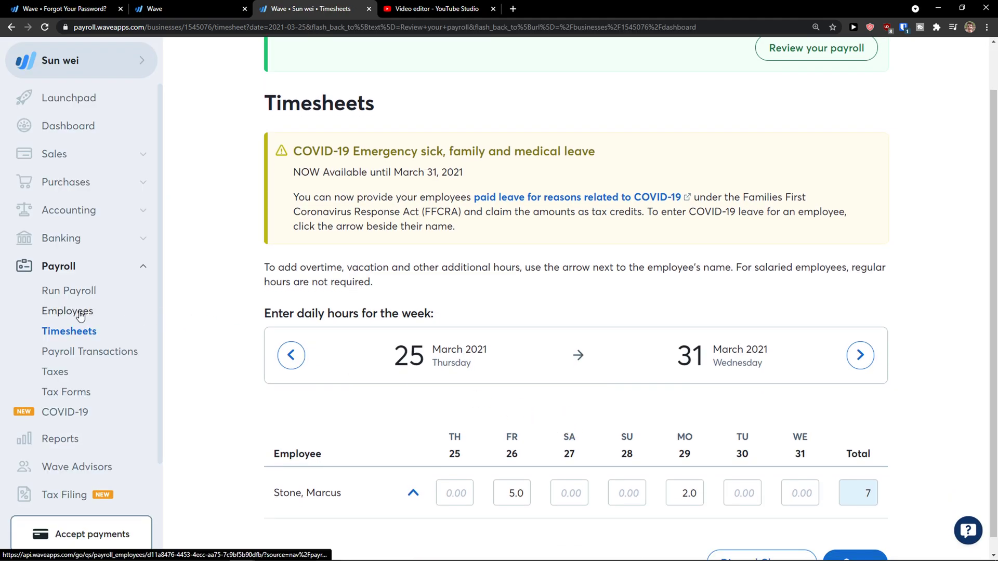
Check the employee's onboarding status in the employees list.
{"action": "left_click", "coordinate": [80, 316]}
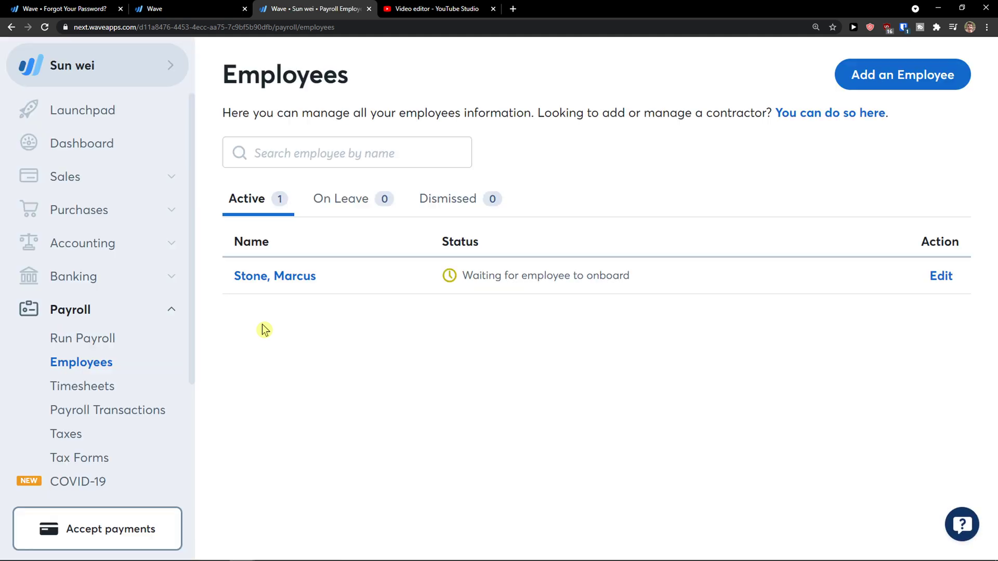
{"action": "left_click_drag", "start_coordinate": [634, 277], "coordinate": [428, 298]}
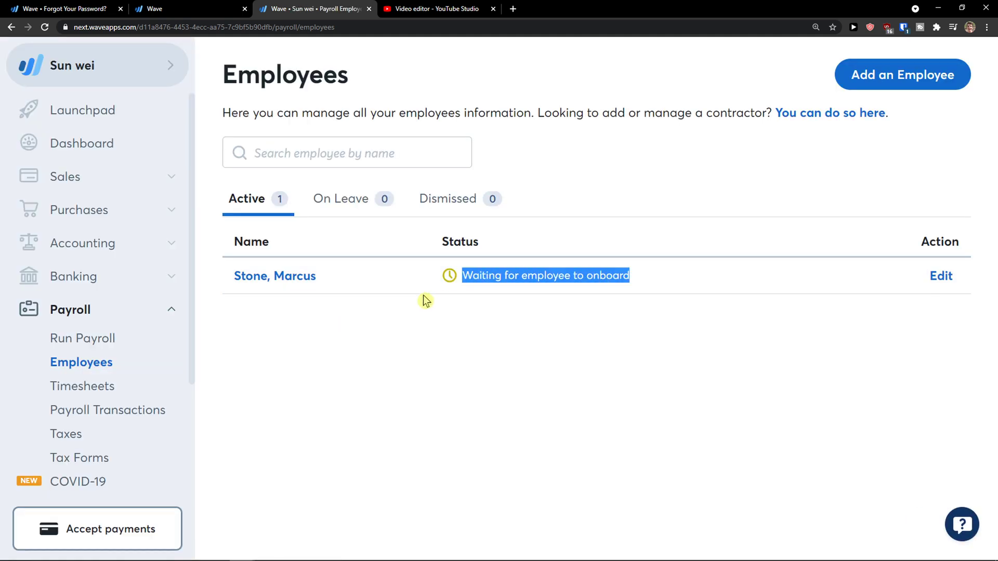
{"action": "left_click", "coordinate": [78, 339]}
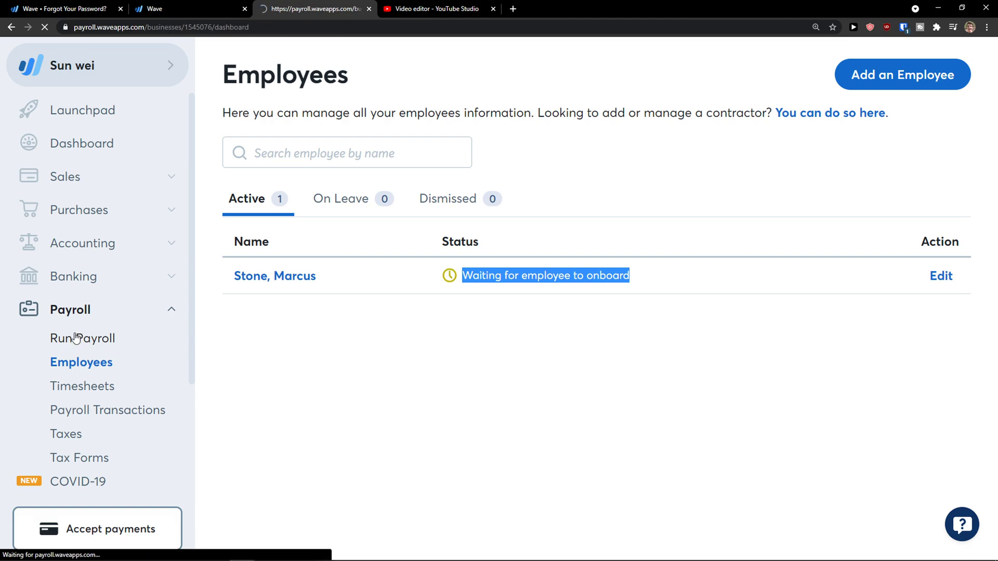
Let the April 1–30 payroll finish calculating and confirm its $0.00 total payroll cost.
{"action": "scroll", "coordinate": [254, 345], "scroll_direction": "down", "scroll_amount": 1}
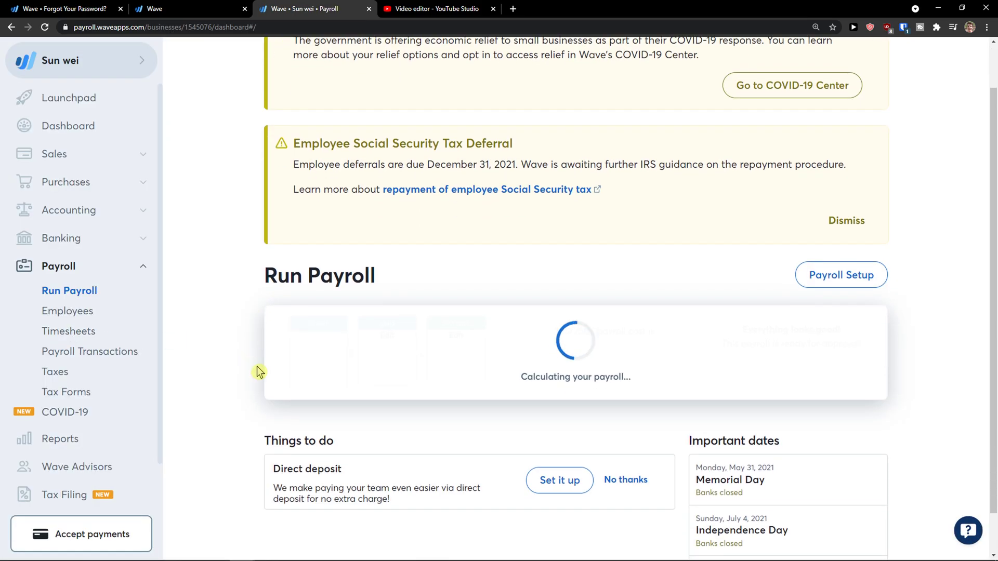
{"action": "scroll", "coordinate": [572, 363], "scroll_direction": "down", "scroll_amount": 1}
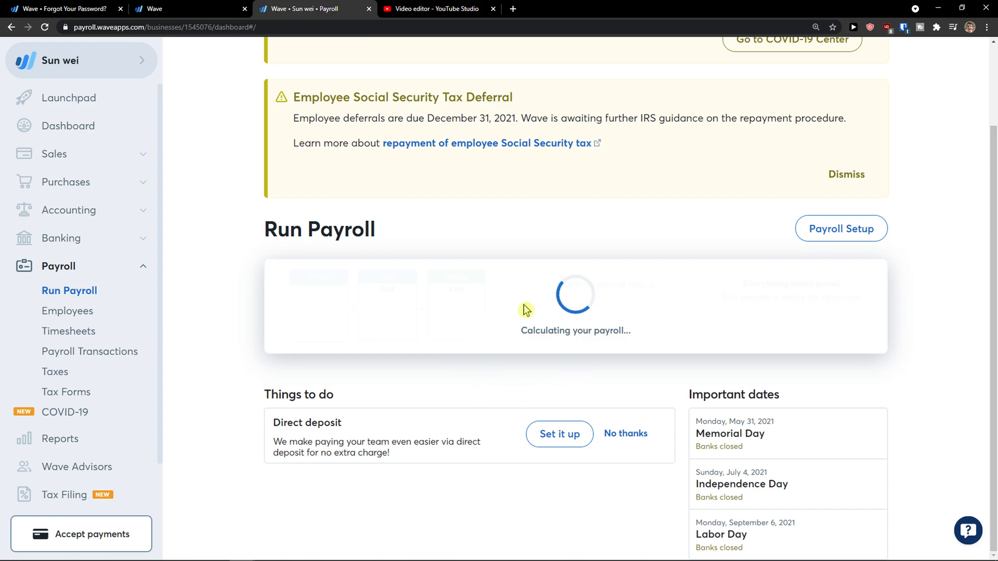
{"action": "mouse_move", "coordinate": [560, 312]}
{"action": "left_mouse_down"}
{"action": "mouse_move", "coordinate": [649, 316]}
{"action": "mouse_move", "coordinate": [574, 311]}
{"action": "left_mouse_up"}
{"action": "scroll", "coordinate": [574, 311], "scroll_direction": "down", "scroll_amount": 1}
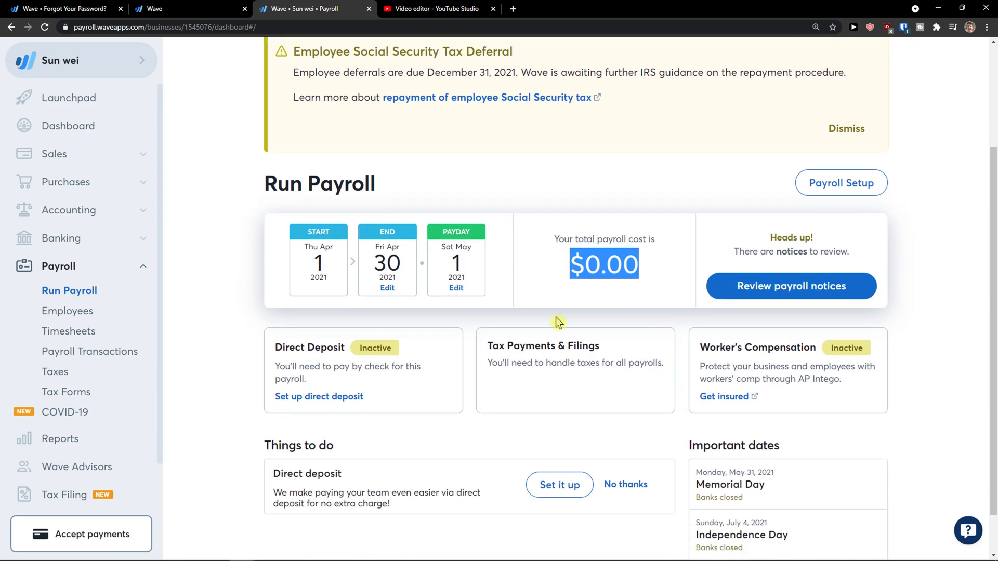
{"action": "scroll", "coordinate": [610, 267], "scroll_direction": "down", "scroll_amount": 1}
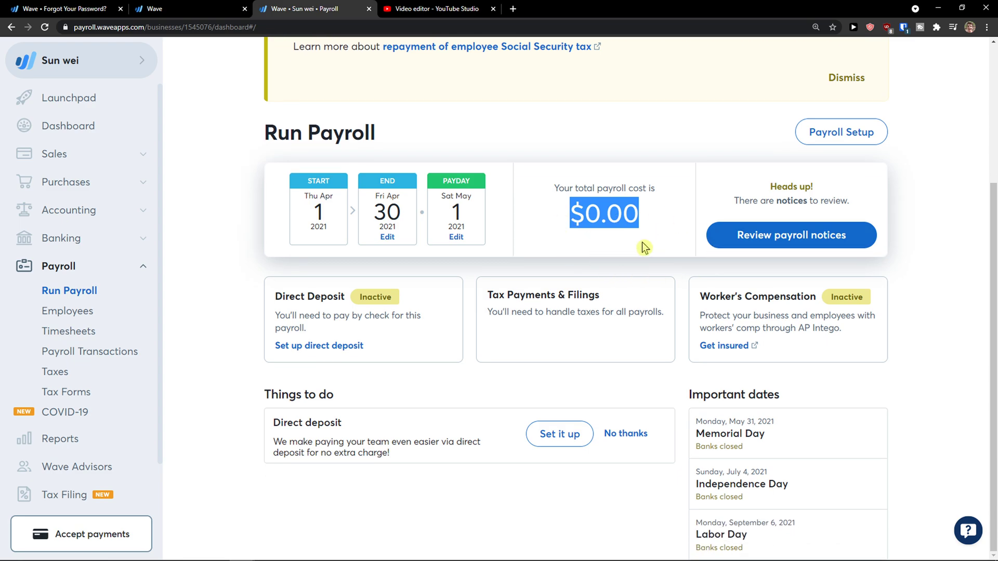
{"action": "left_click", "coordinate": [506, 313]}
{"action": "left_click_drag", "start_coordinate": [487, 314], "coordinate": [602, 320]}
{"action": "left_click", "coordinate": [681, 289]}
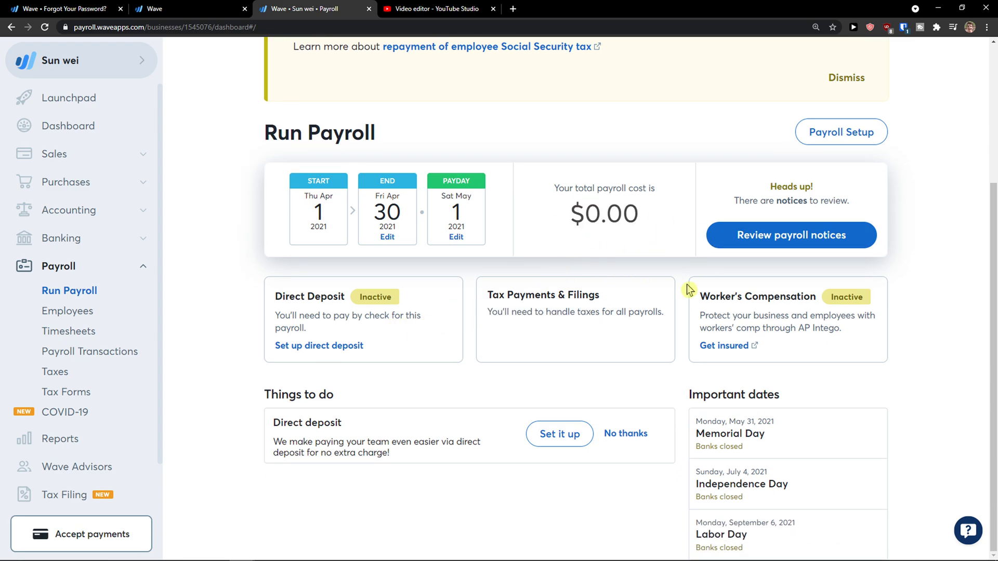
Scroll through the five payroll notices and Payroll Summary, noting the 0.00 total payroll cost.
{"action": "left_click", "coordinate": [744, 248]}
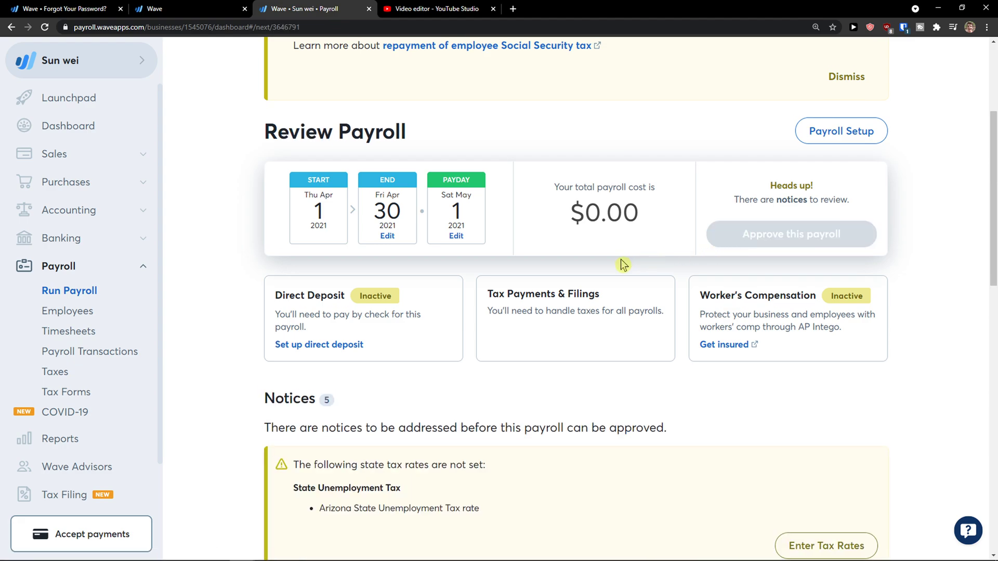
{"action": "scroll", "coordinate": [621, 260], "scroll_direction": "down", "scroll_amount": 3}
{"action": "scroll", "coordinate": [621, 260], "scroll_direction": "down", "scroll_amount": 3}
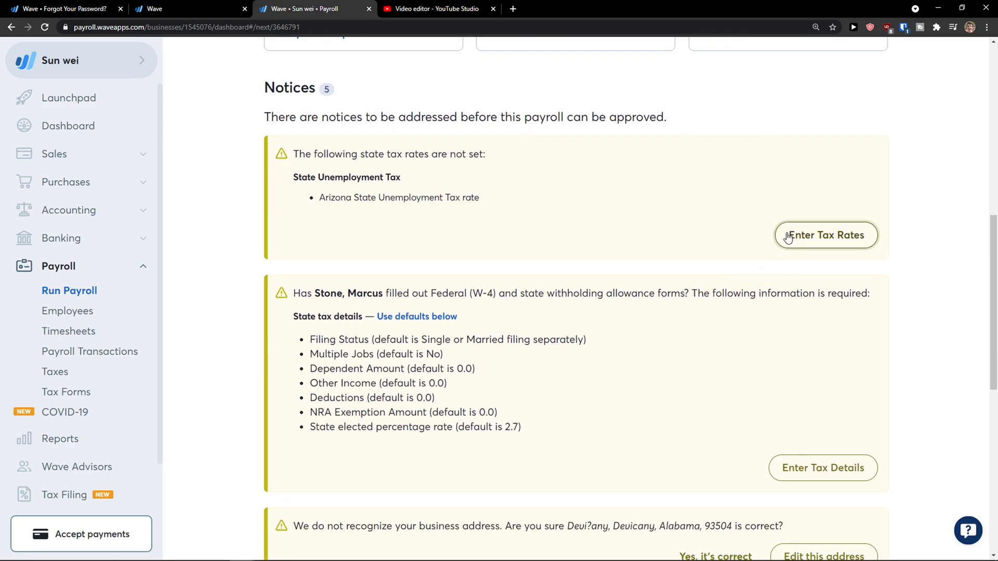
{"action": "scroll", "coordinate": [717, 374], "scroll_direction": "down", "scroll_amount": 2}
{"action": "scroll", "coordinate": [749, 376], "scroll_direction": "down", "scroll_amount": 3}
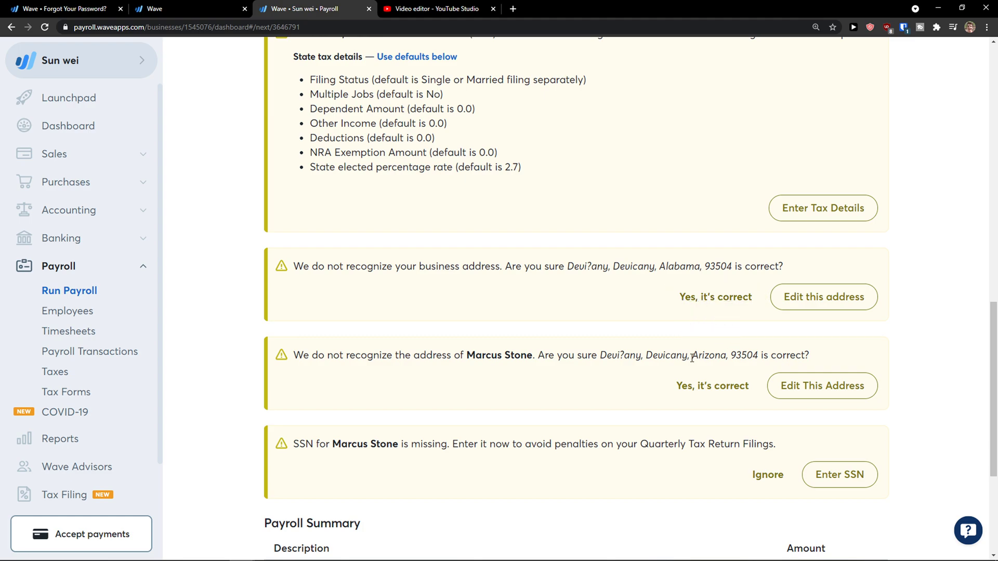
{"action": "scroll", "coordinate": [696, 353], "scroll_direction": "down", "scroll_amount": 2}
{"action": "scroll", "coordinate": [526, 344], "scroll_direction": "up", "scroll_amount": 3}
{"action": "scroll", "coordinate": [527, 344], "scroll_direction": "up", "scroll_amount": 5}
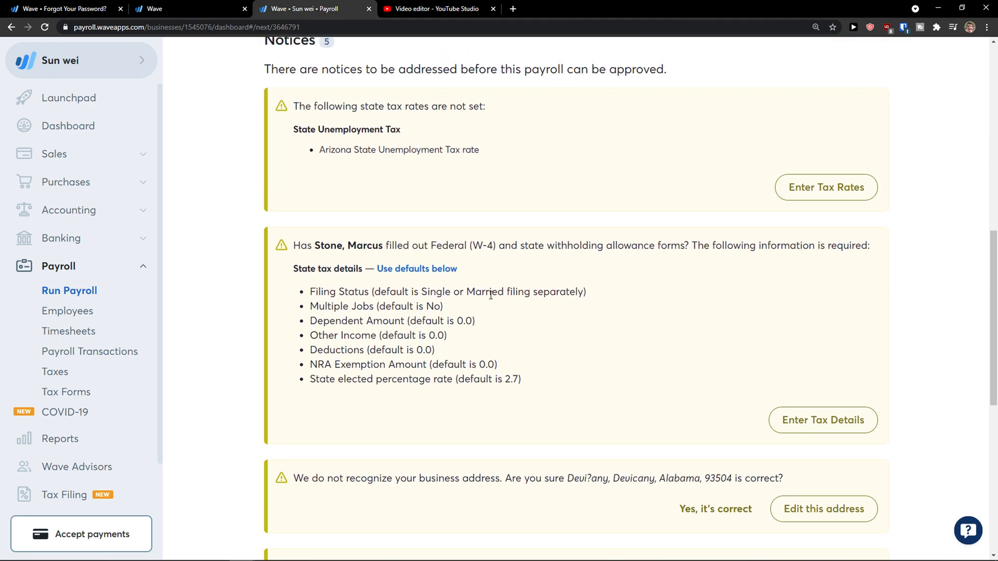
{"action": "scroll", "coordinate": [586, 315], "scroll_direction": "down", "scroll_amount": 4}
{"action": "scroll", "coordinate": [483, 307], "scroll_direction": "down", "scroll_amount": 7}
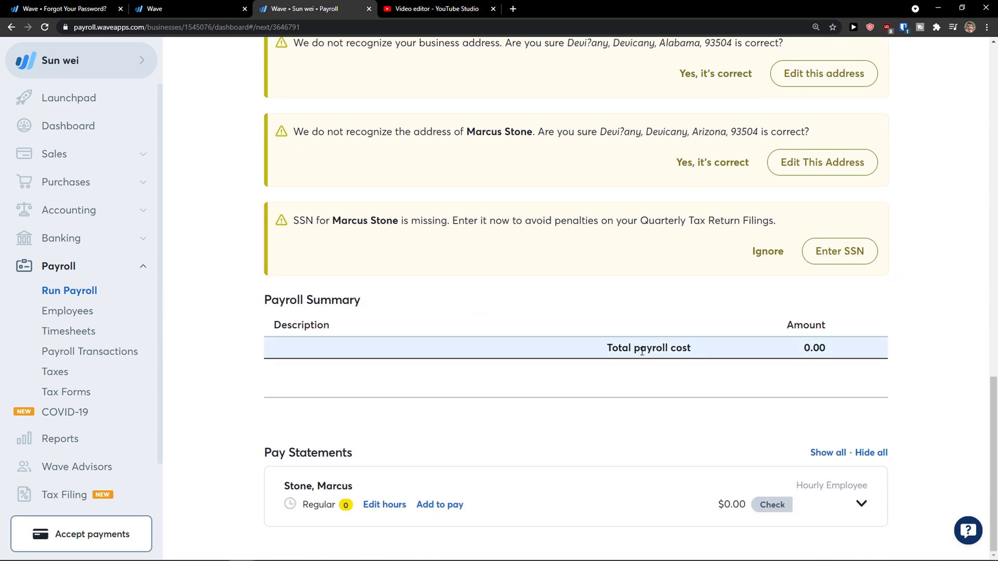
{"action": "left_click_drag", "start_coordinate": [747, 357], "coordinate": [873, 356]}
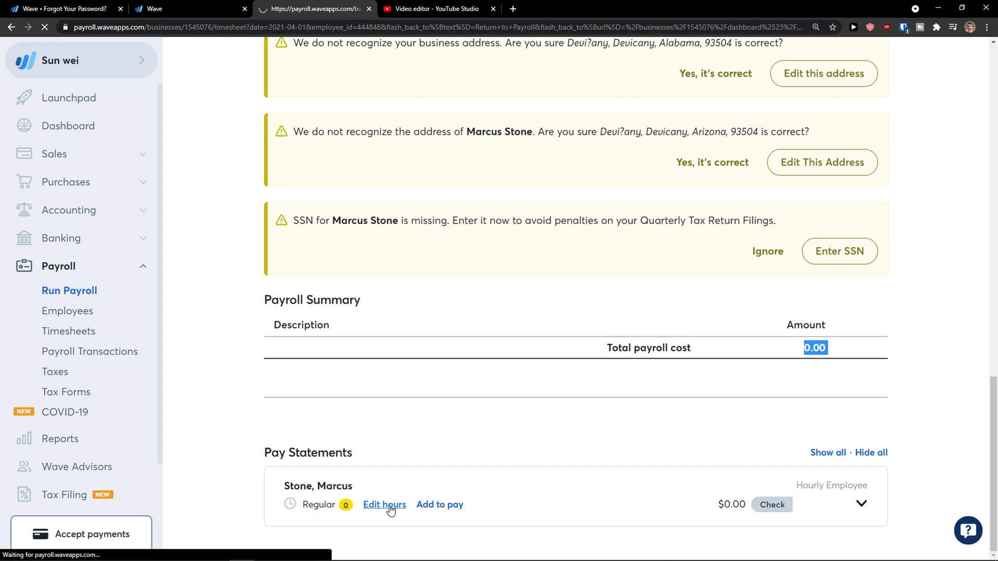
Save 5 hours each for Friday April 2 and Saturday April 3 (10 total), then return to Run Payroll.
{"action": "left_click", "coordinate": [291, 307]}
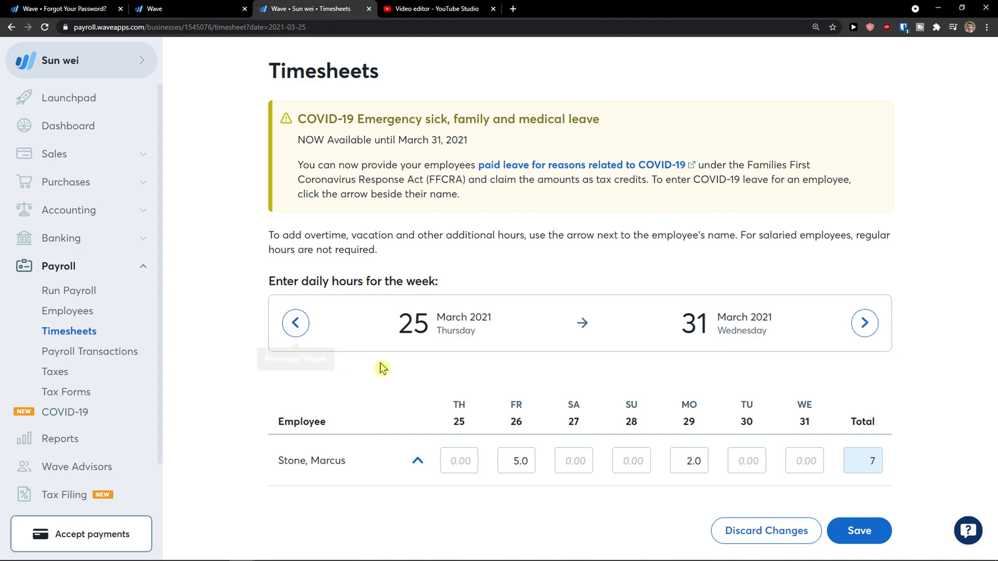
{"action": "left_click", "coordinate": [865, 323]}
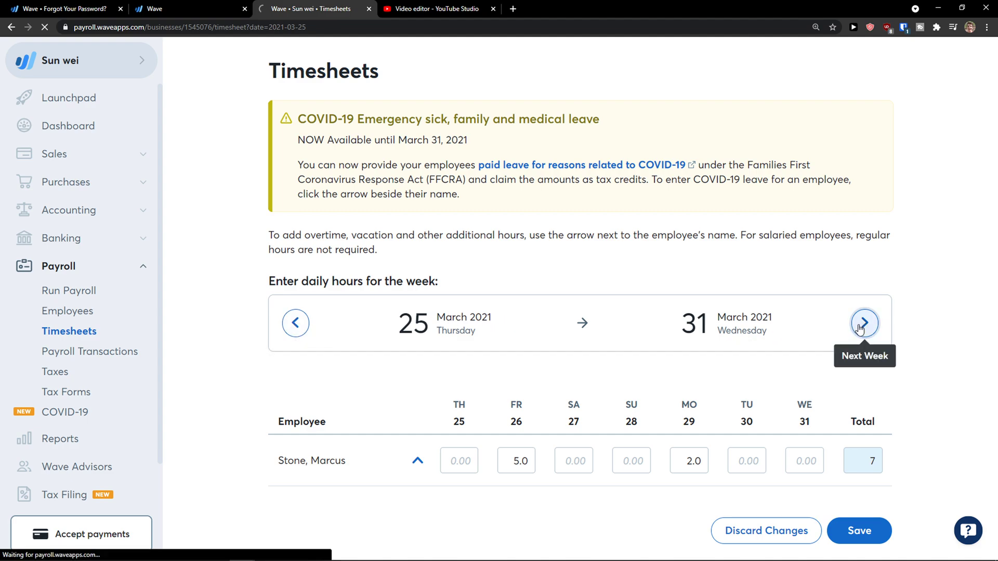
{"action": "left_click", "coordinate": [574, 504]}
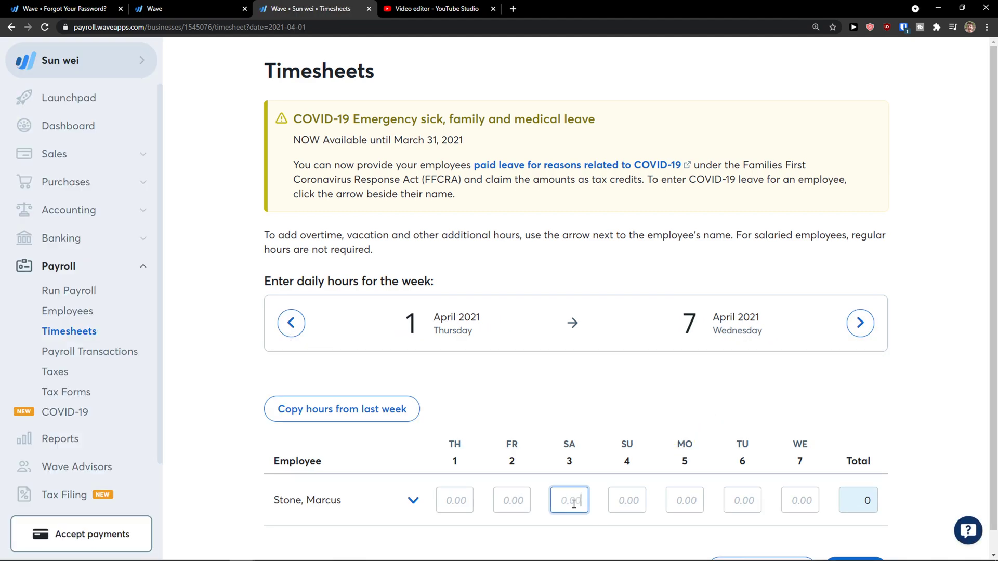
{"action": "type", "text": "5"}
{"action": "left_click", "coordinate": [512, 500]}
{"action": "type", "text": "5"}
{"action": "scroll", "coordinate": [564, 525], "scroll_direction": "down", "scroll_amount": 1}
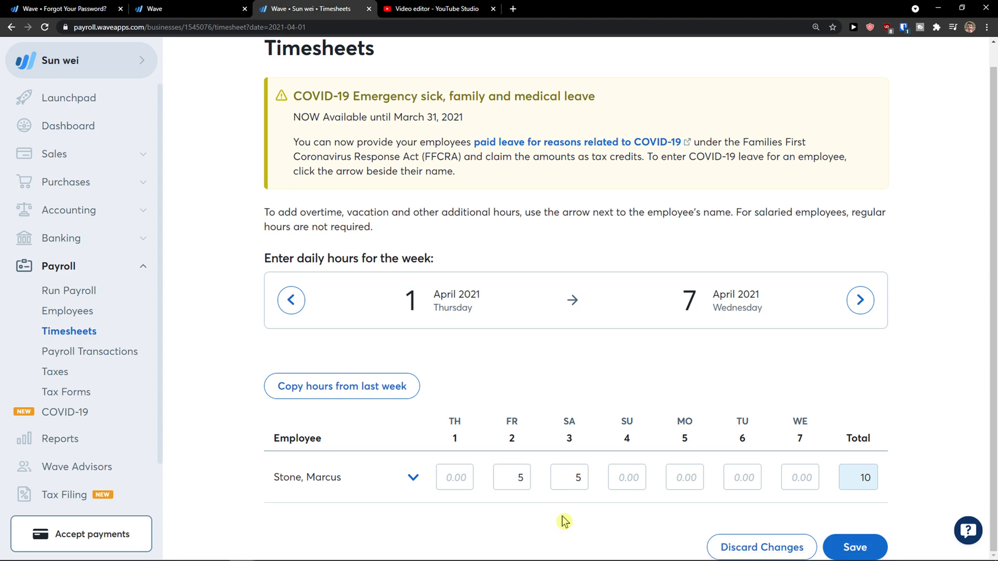
{"action": "left_click", "coordinate": [854, 547]}
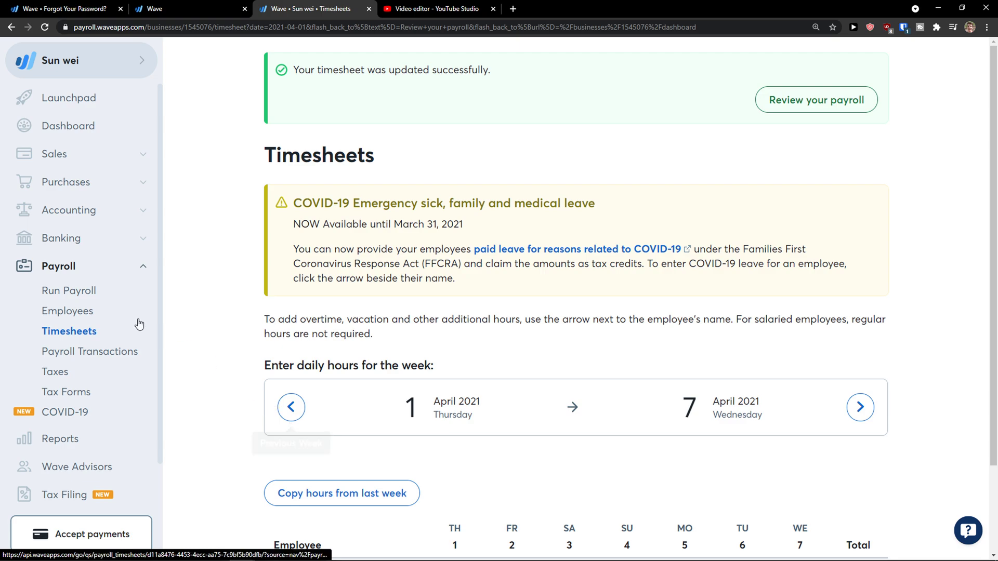
{"action": "left_click", "coordinate": [85, 295]}
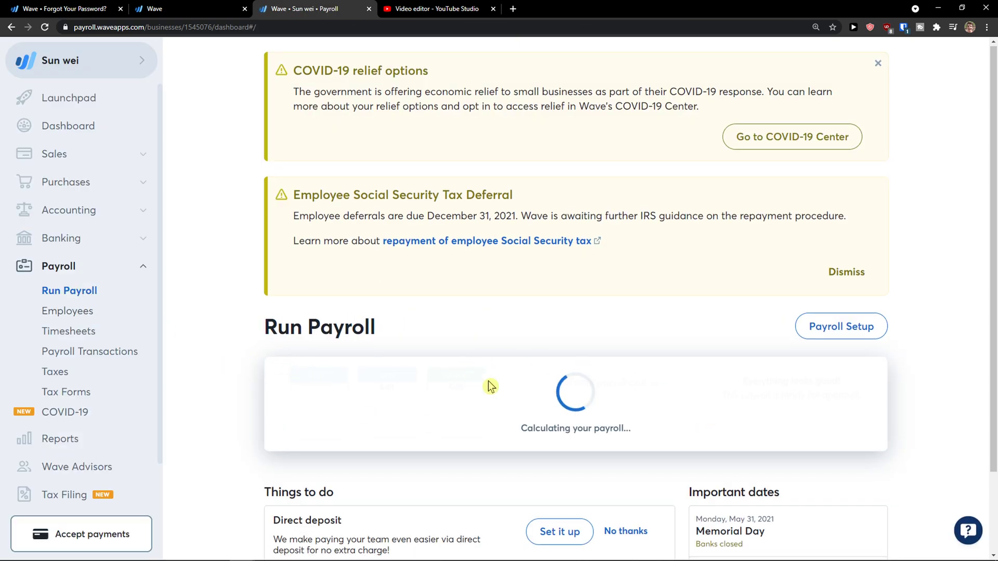
Confirm the recalculated April 1–30 payroll now totals $162.38.
{"action": "scroll", "coordinate": [499, 385], "scroll_direction": "down", "scroll_amount": 1}
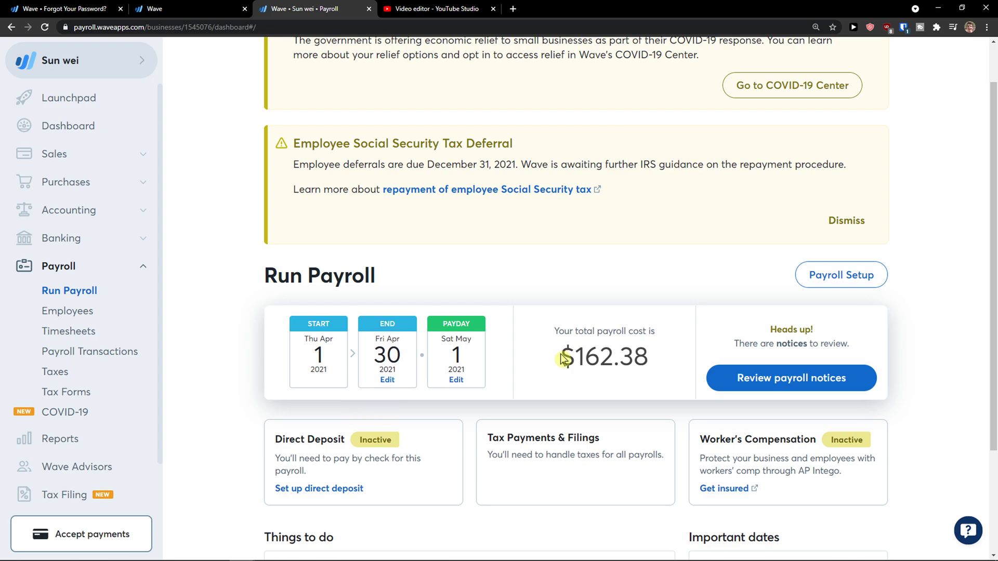
{"action": "mouse_move", "coordinate": [559, 357]}
{"action": "left_mouse_down"}
{"action": "mouse_move", "coordinate": [669, 361]}
{"action": "mouse_move", "coordinate": [541, 357]}
{"action": "left_mouse_up"}
{"action": "left_click", "coordinate": [529, 358]}
{"action": "scroll", "coordinate": [529, 357], "scroll_direction": "down", "scroll_amount": 1}
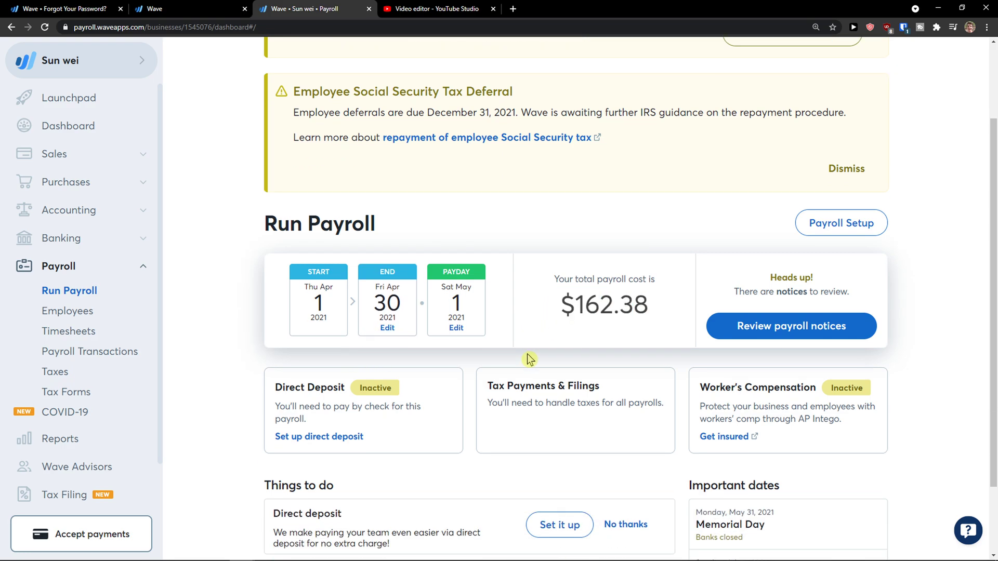
Review the pending notices, Payroll Summary and Pay Statements for the 10 regular hours.
{"action": "left_click", "coordinate": [760, 328]}
{"action": "scroll", "coordinate": [532, 326], "scroll_direction": "down", "scroll_amount": 3}
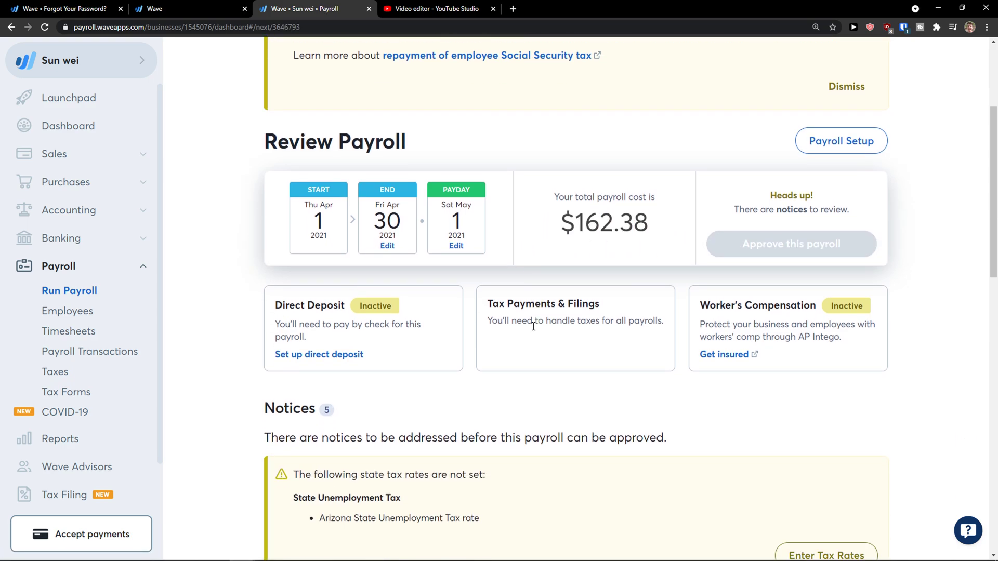
{"action": "scroll", "coordinate": [530, 333], "scroll_direction": "down", "scroll_amount": 14}
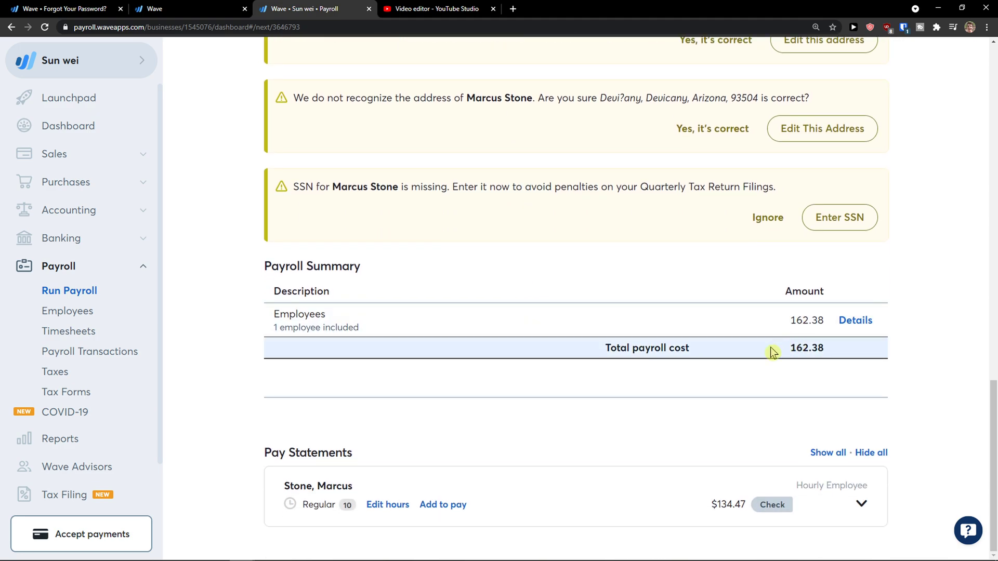
{"action": "scroll", "coordinate": [637, 392], "scroll_direction": "up", "scroll_amount": 15}
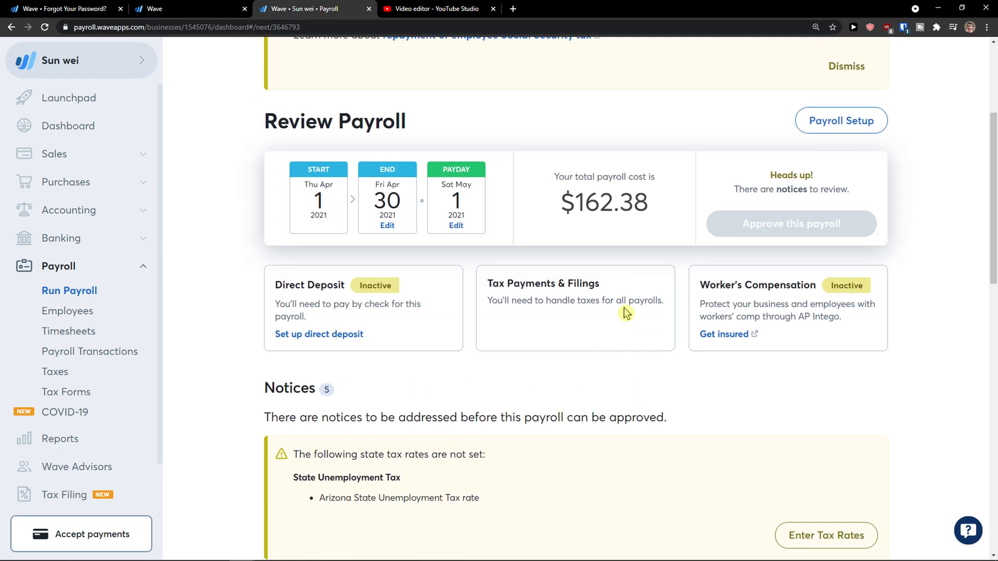
{"action": "scroll", "coordinate": [614, 305], "scroll_direction": "up", "scroll_amount": 1}
{"action": "scroll", "coordinate": [608, 301], "scroll_direction": "up", "scroll_amount": 1}
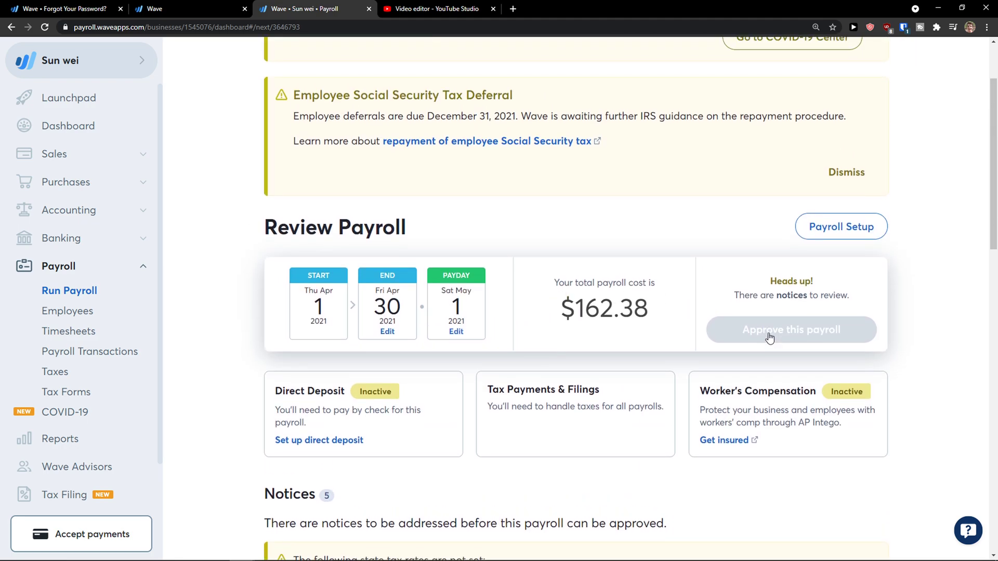
{"action": "scroll", "coordinate": [759, 339], "scroll_direction": "up", "scroll_amount": 2}
{"action": "scroll", "coordinate": [647, 350], "scroll_direction": "down", "scroll_amount": 6}
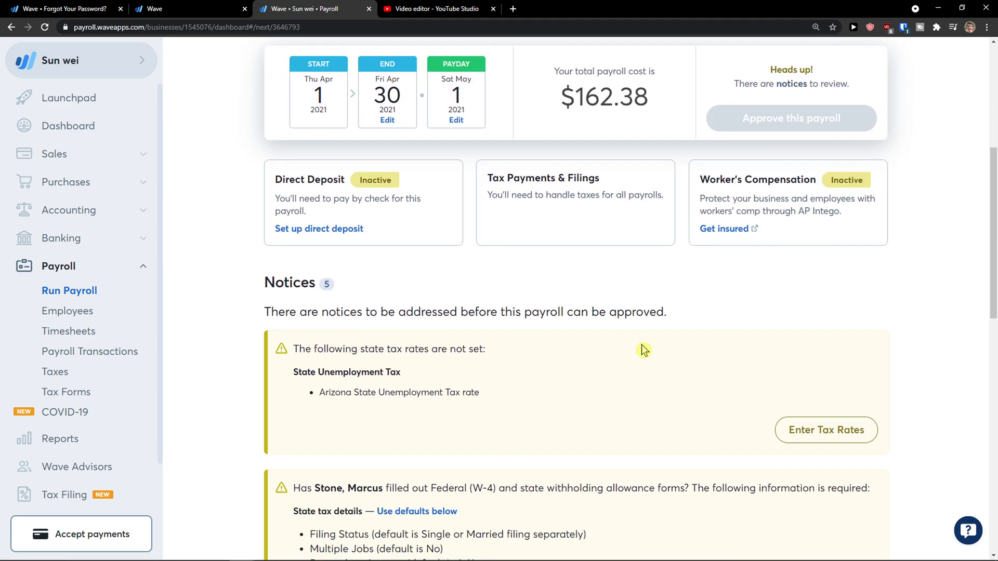
{"action": "scroll", "coordinate": [640, 348], "scroll_direction": "up", "scroll_amount": 1}
{"action": "scroll", "coordinate": [638, 349], "scroll_direction": "down", "scroll_amount": 1}
{"action": "scroll", "coordinate": [633, 345], "scroll_direction": "up", "scroll_amount": 2}
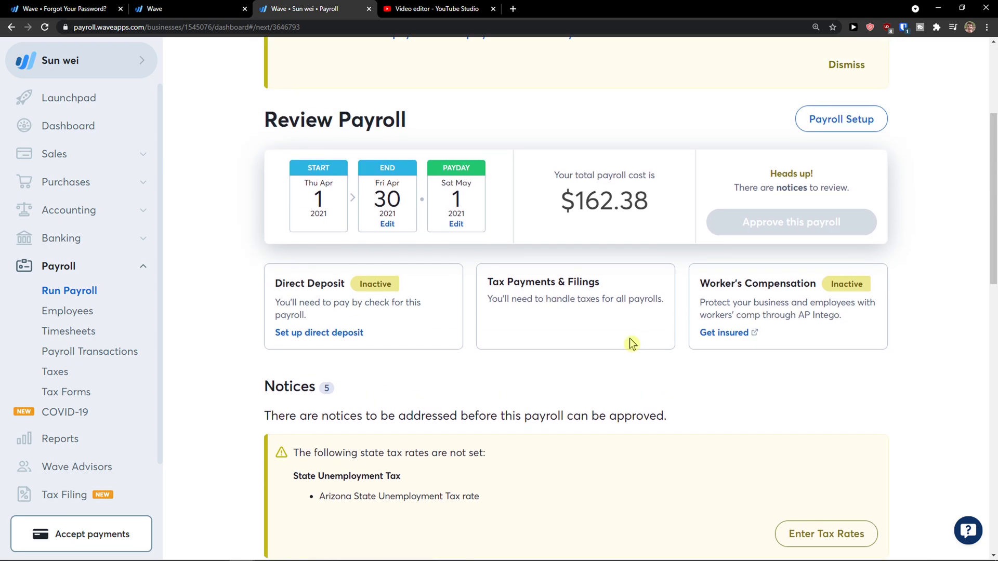
{"action": "scroll", "coordinate": [624, 338], "scroll_direction": "up", "scroll_amount": 4}
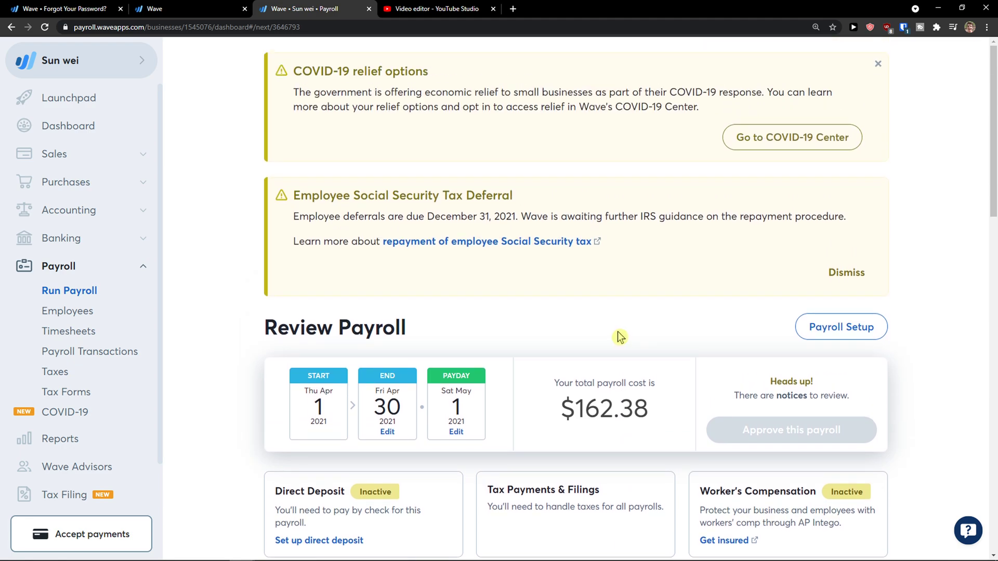
{"action": "scroll", "coordinate": [619, 337], "scroll_direction": "down", "scroll_amount": 1}
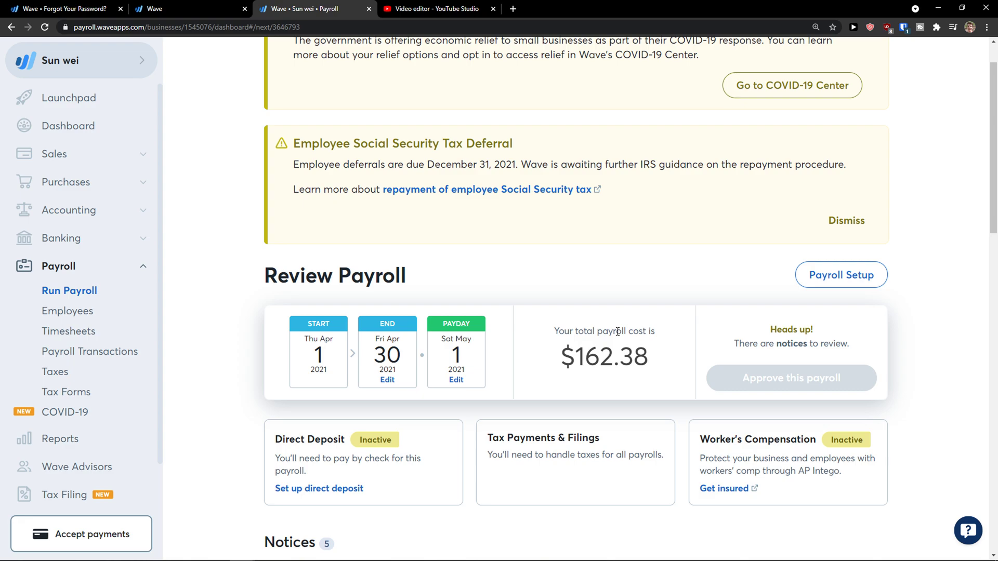
{"action": "scroll", "coordinate": [618, 332], "scroll_direction": "down", "scroll_amount": 2}
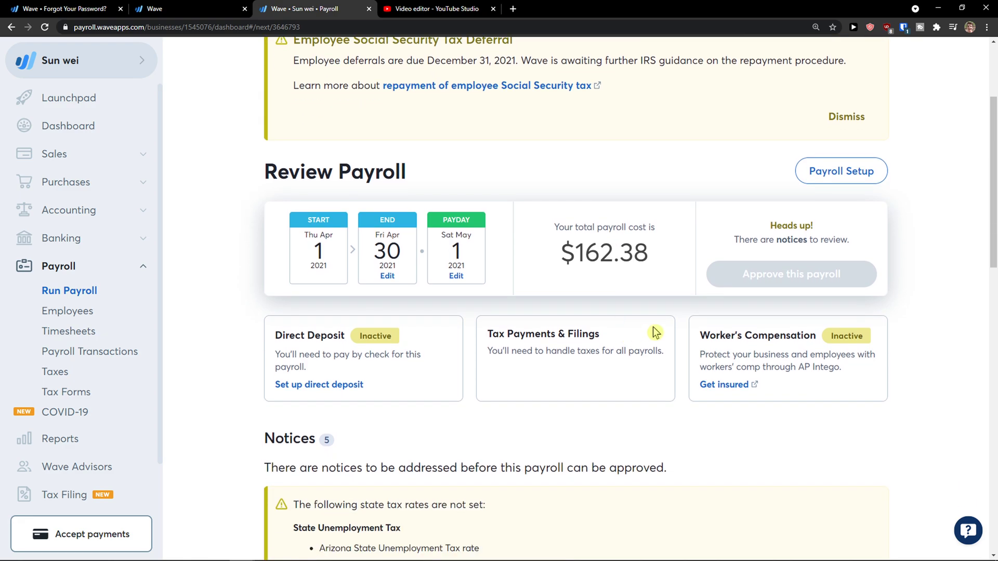
{"action": "scroll", "coordinate": [654, 332], "scroll_direction": "down", "scroll_amount": 2}
{"action": "scroll", "coordinate": [642, 336], "scroll_direction": "up", "scroll_amount": 2}
{"action": "scroll", "coordinate": [643, 337], "scroll_direction": "up", "scroll_amount": 2}
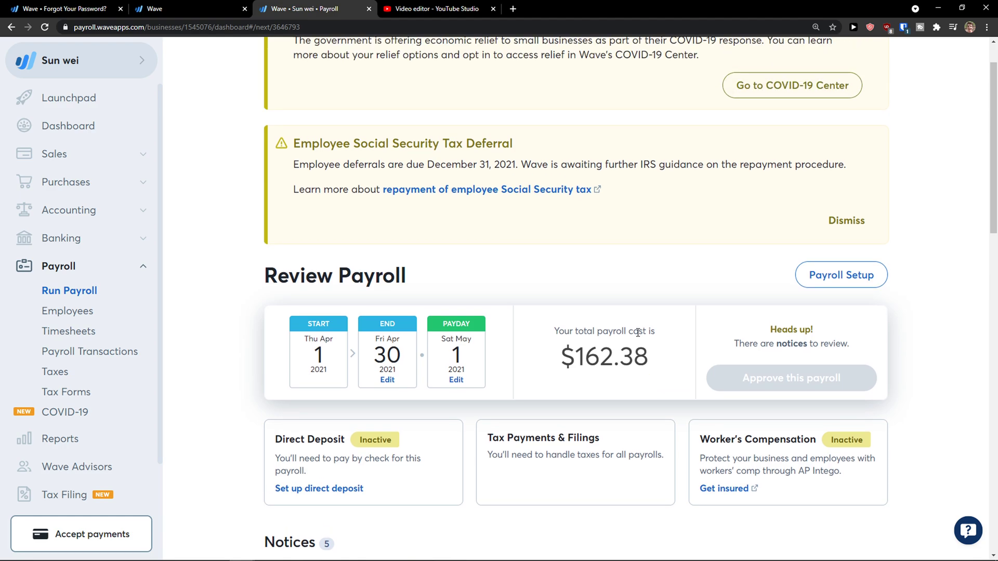